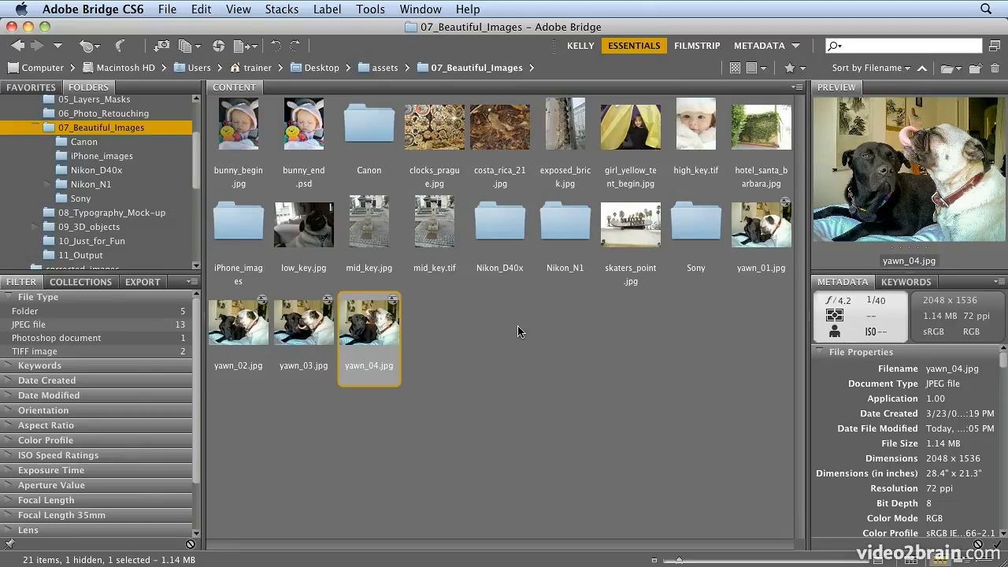
Switch to the custom workspace with the large preview and select the four images yawn_01.jpg through yawn_04.jpg.
click(581, 46)
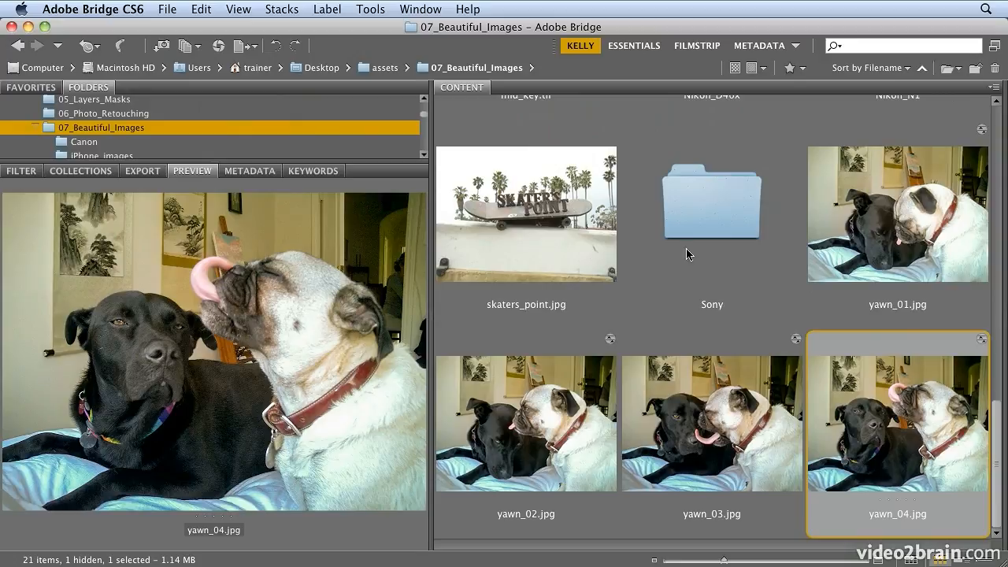
click(944, 236)
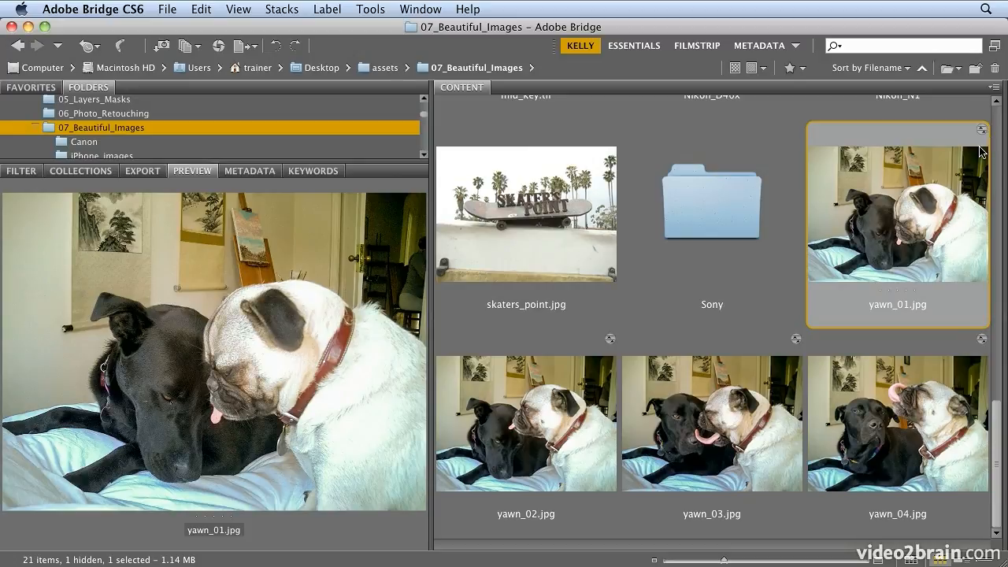
click(172, 9)
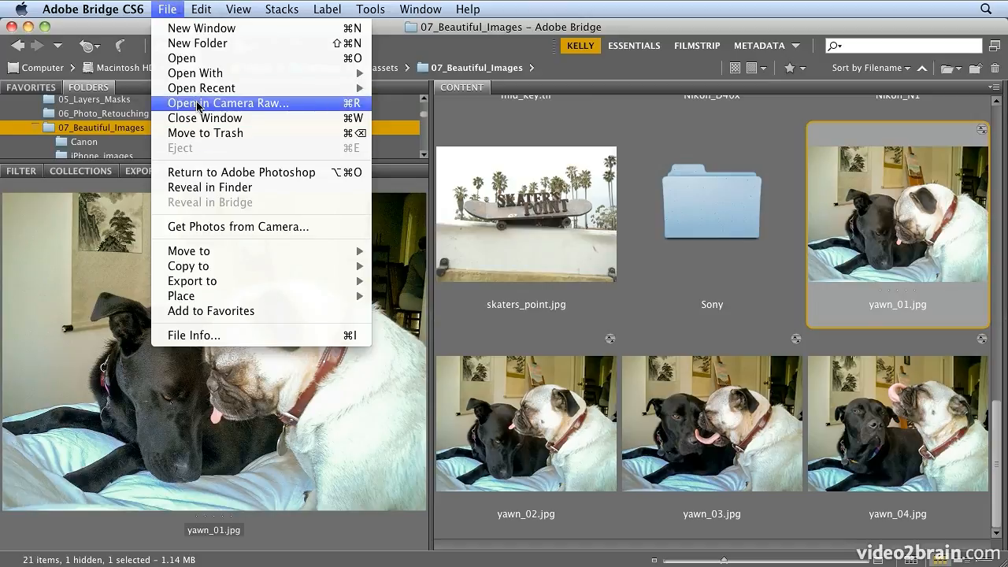
click(167, 9)
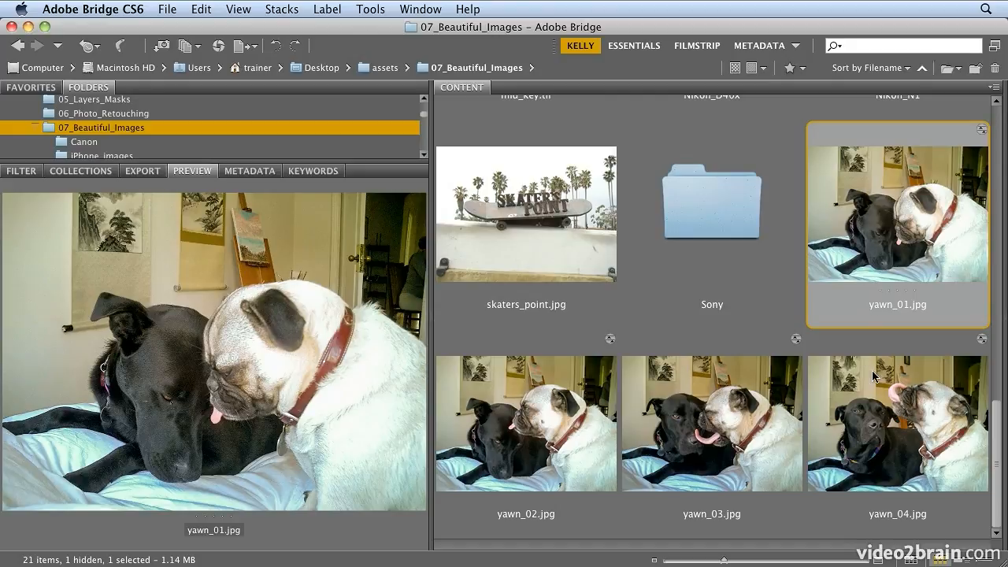
shift+click(875, 404)
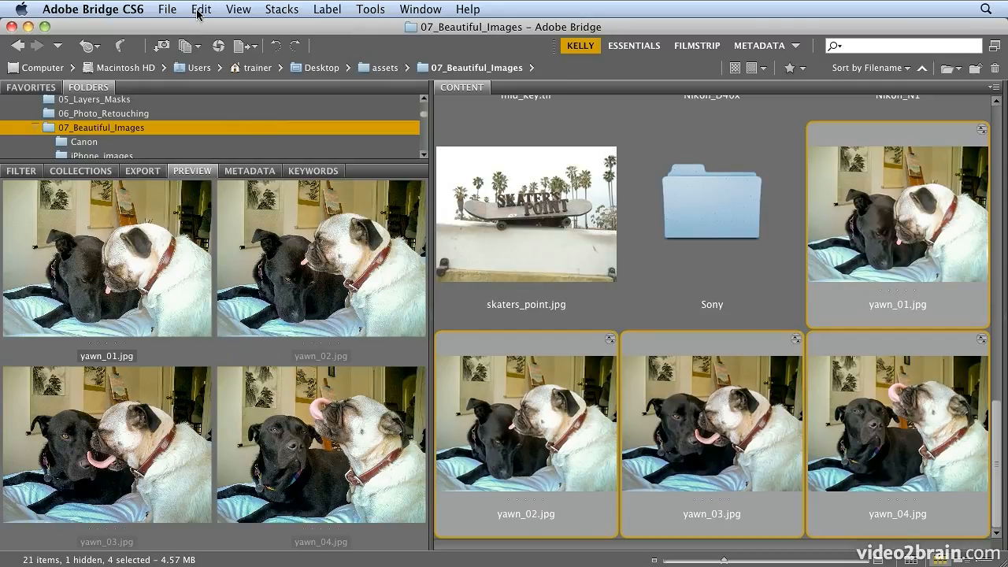
Send the selected images to Photoshop's Image Processor and move its dialog clear of the screen's upper edge.
click(366, 10)
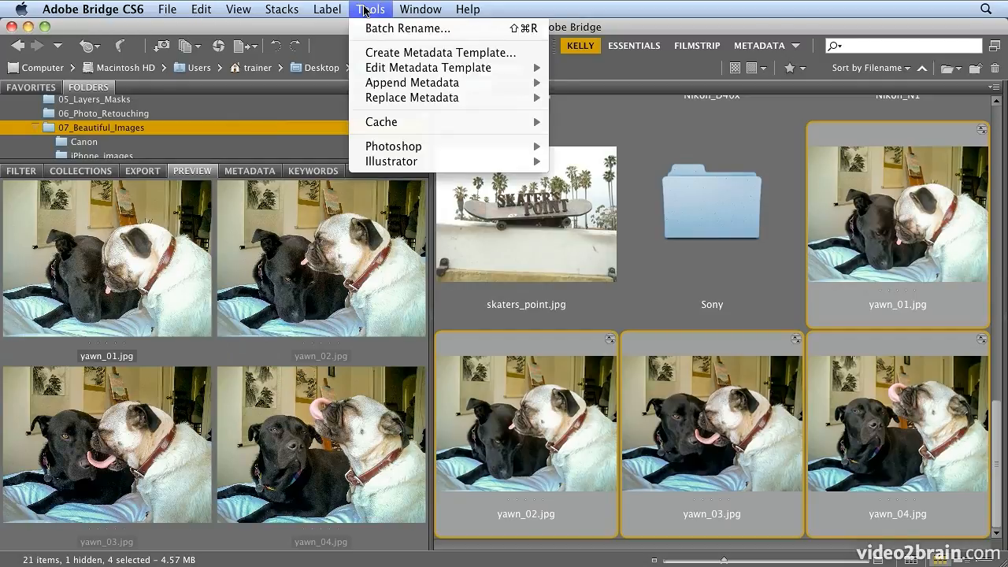
mouse_move(385, 147)
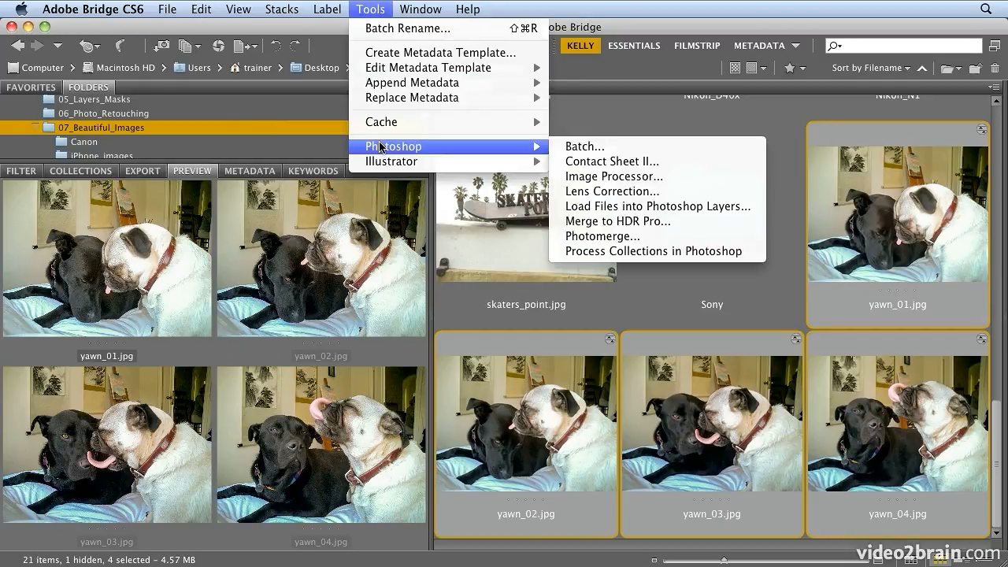
click(600, 177)
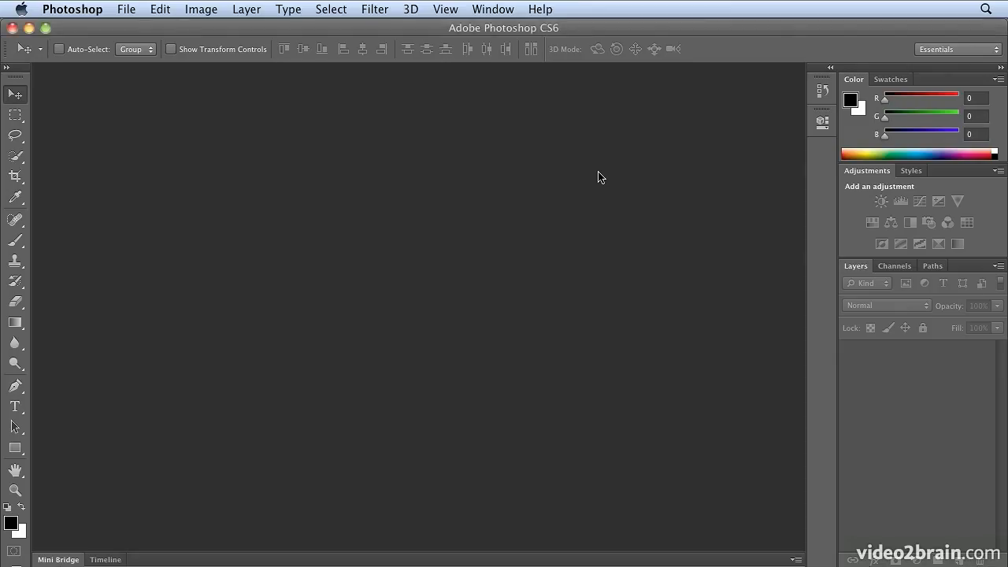
drag(543, 30, 542, 54)
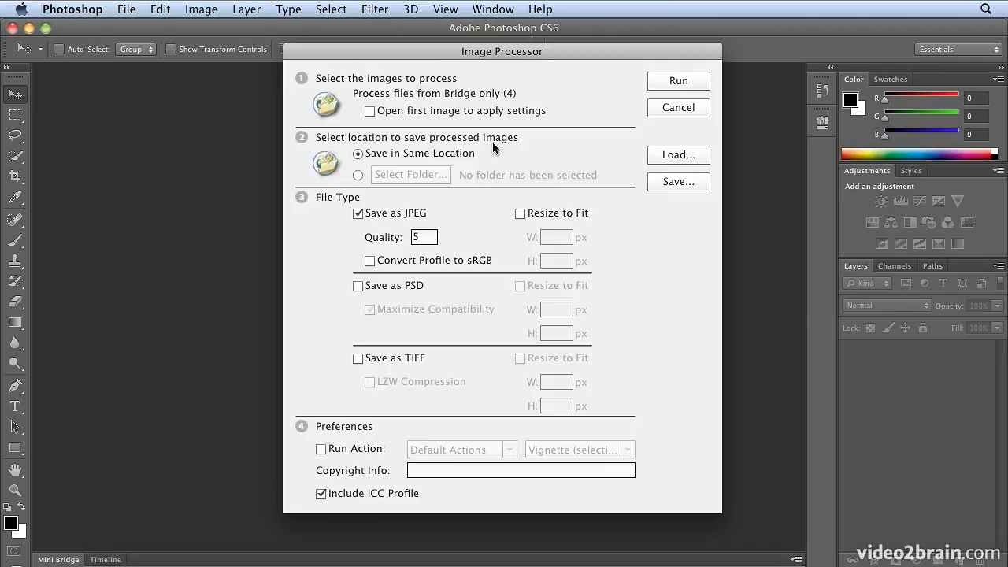
Set the save location for the processed images to the corrected_images folder on the Desktop.
click(361, 175)
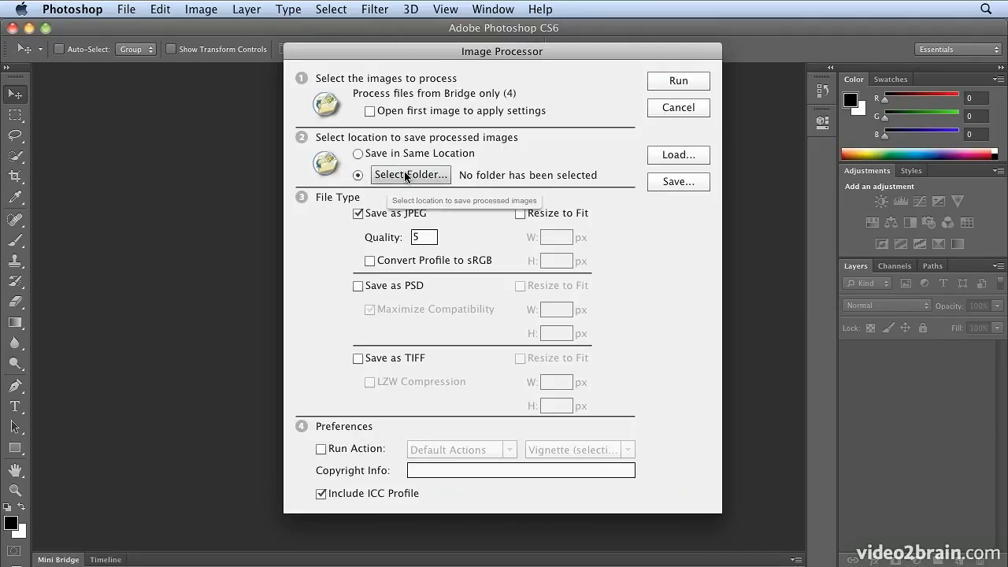
click(404, 174)
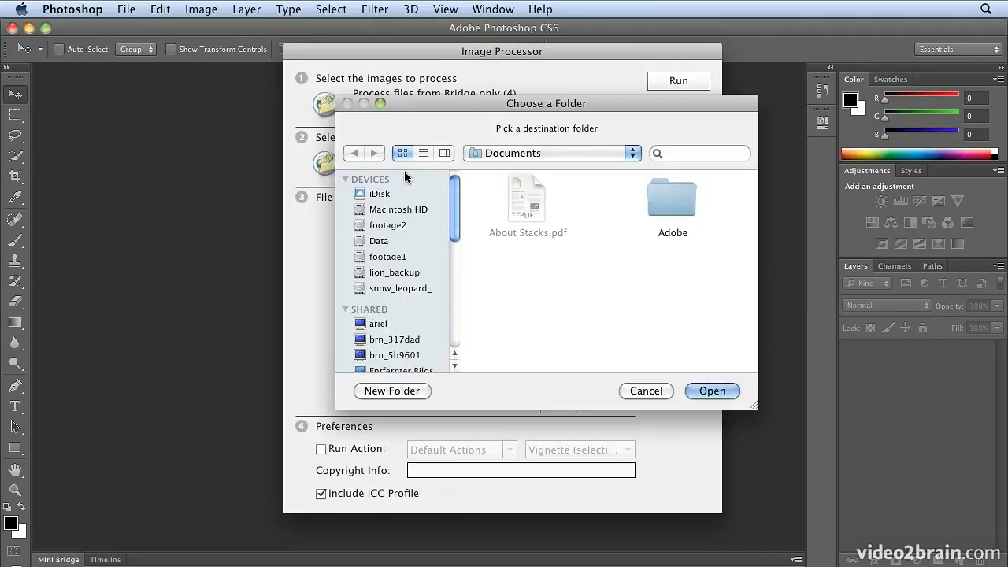
key(super+d)
drag(509, 111, 470, 109)
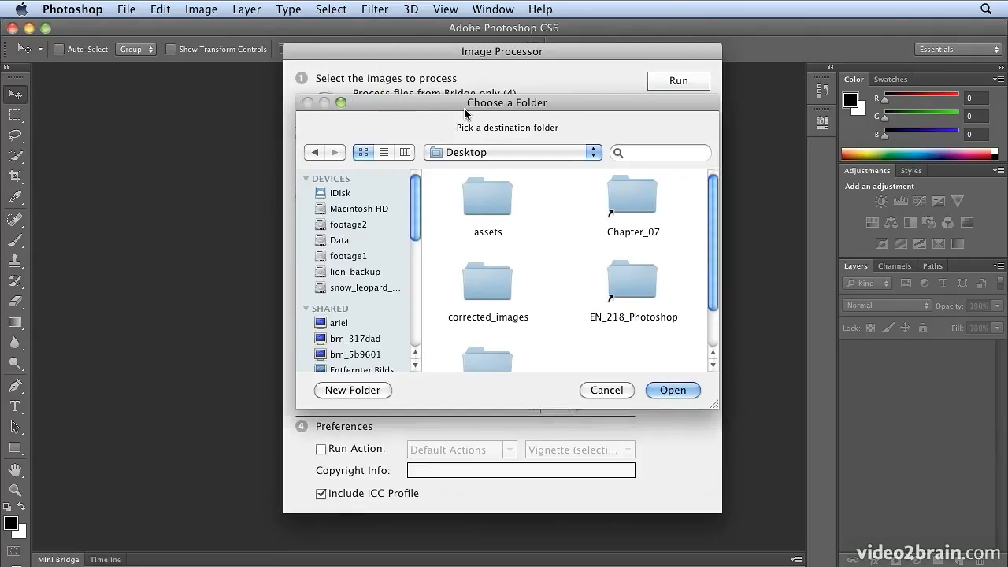
double_click(493, 278)
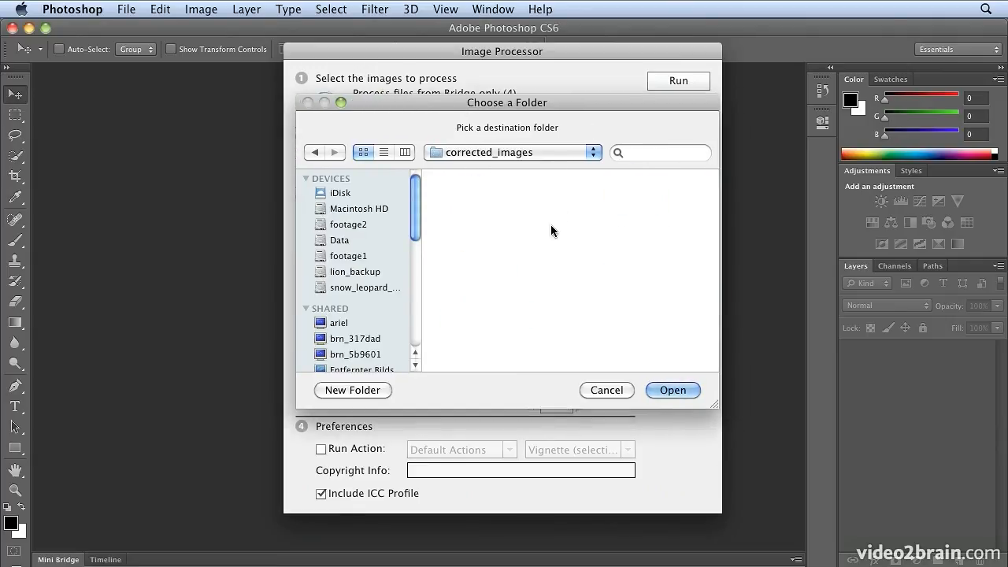
click(692, 390)
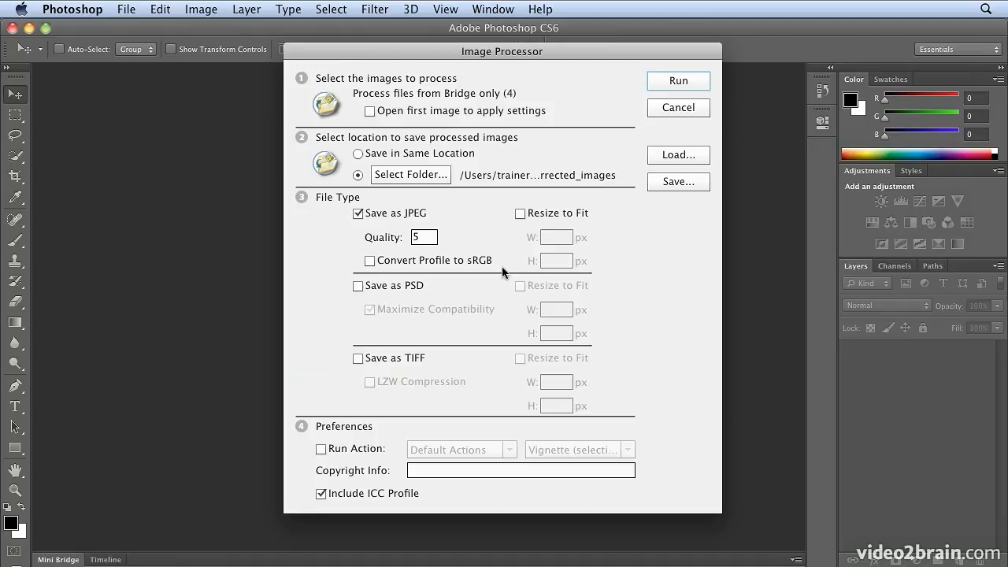
Resize the JPEG output to fit 800 px wide by 600 px high and set its quality to 7.
click(520, 213)
click(552, 246)
text(800)
key(Tab)
text(600)
key(Tab)
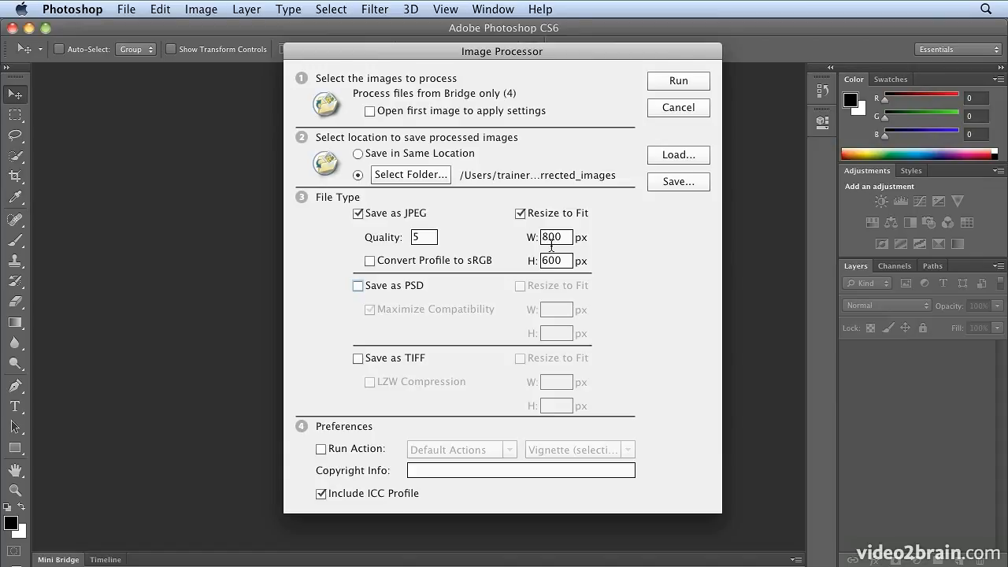
double_click(424, 237)
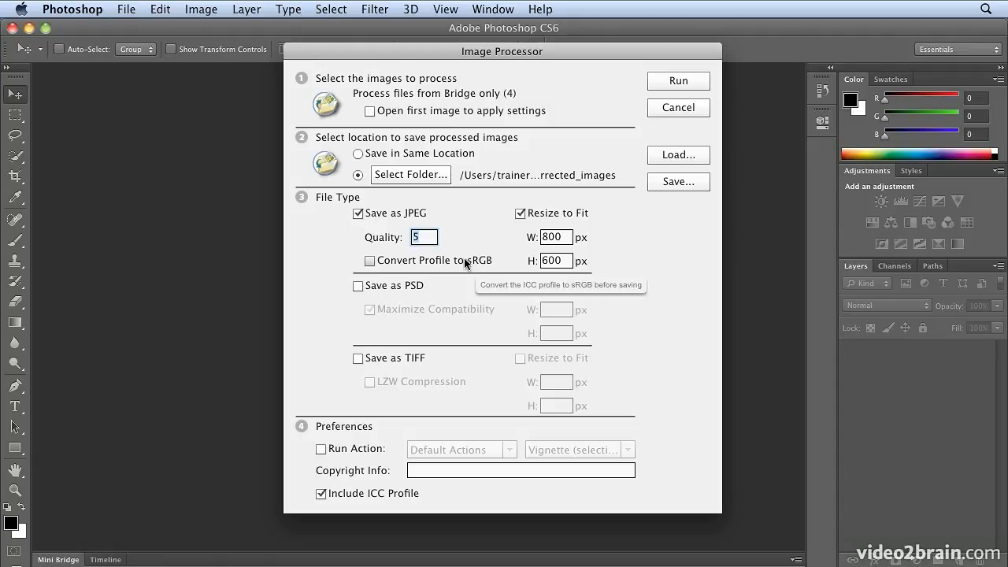
text(7)
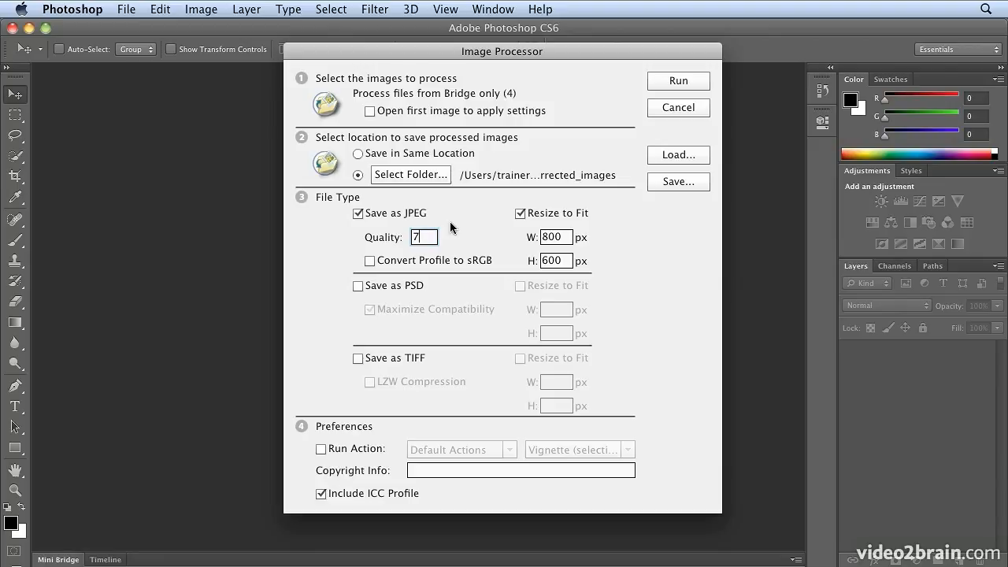
Enable saving as PSD in addition to JPEG and run the Image Processor.
click(411, 286)
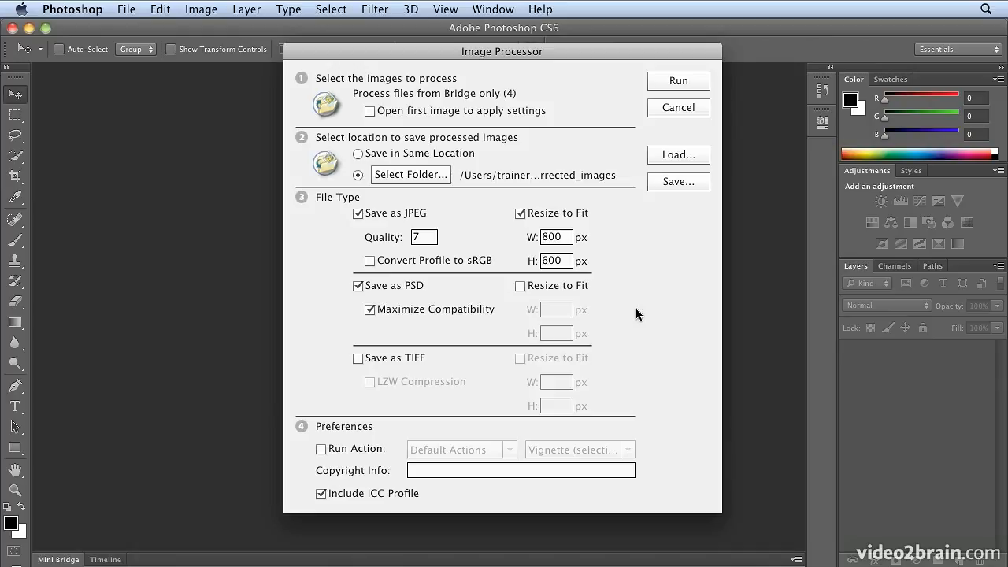
click(698, 88)
click(679, 85)
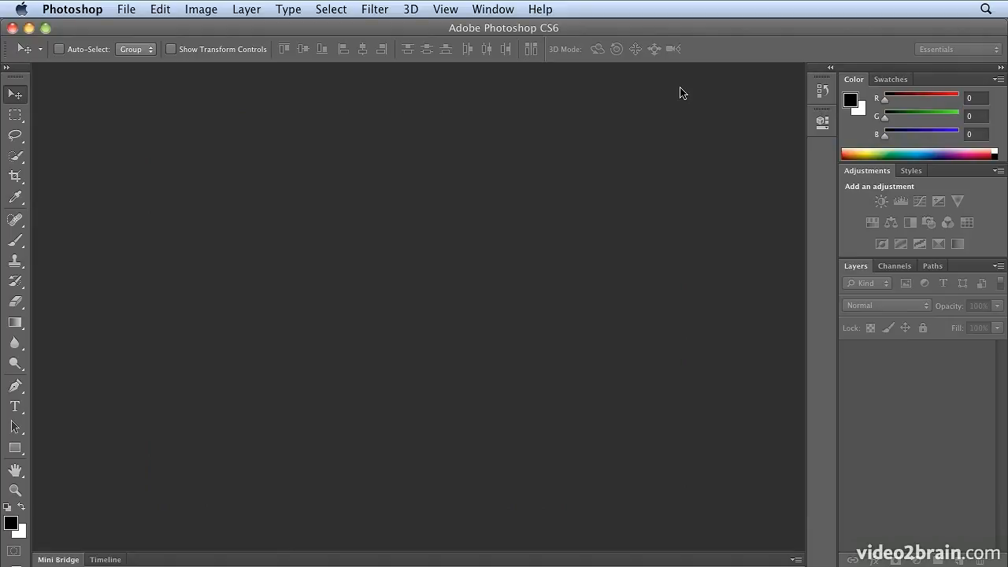
Switch back to Adobe Bridge and open the JPEG folder inside corrected_images on the Desktop.
key(super+Tab)
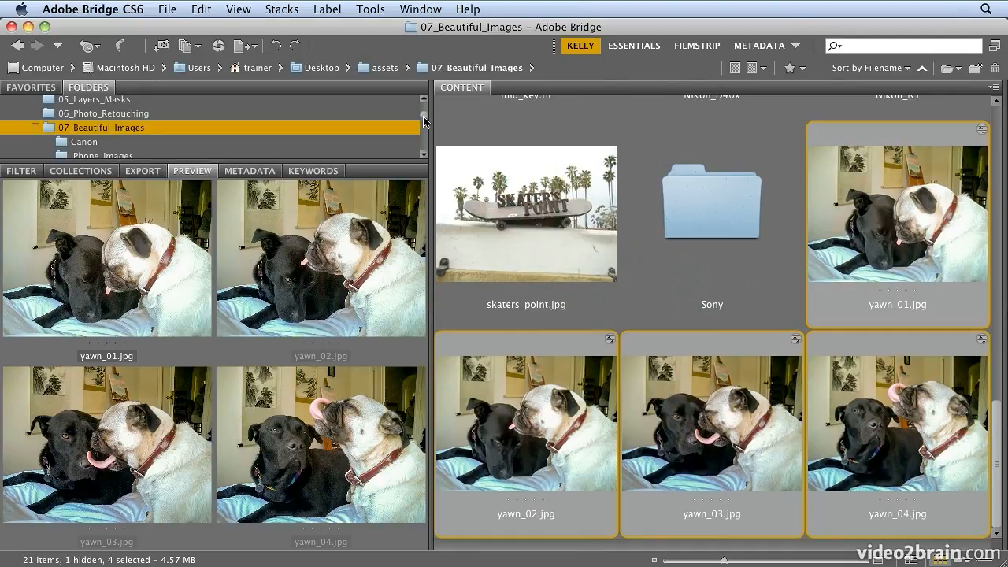
scroll(426, 115, up, 3)
scroll(424, 115, up, 3)
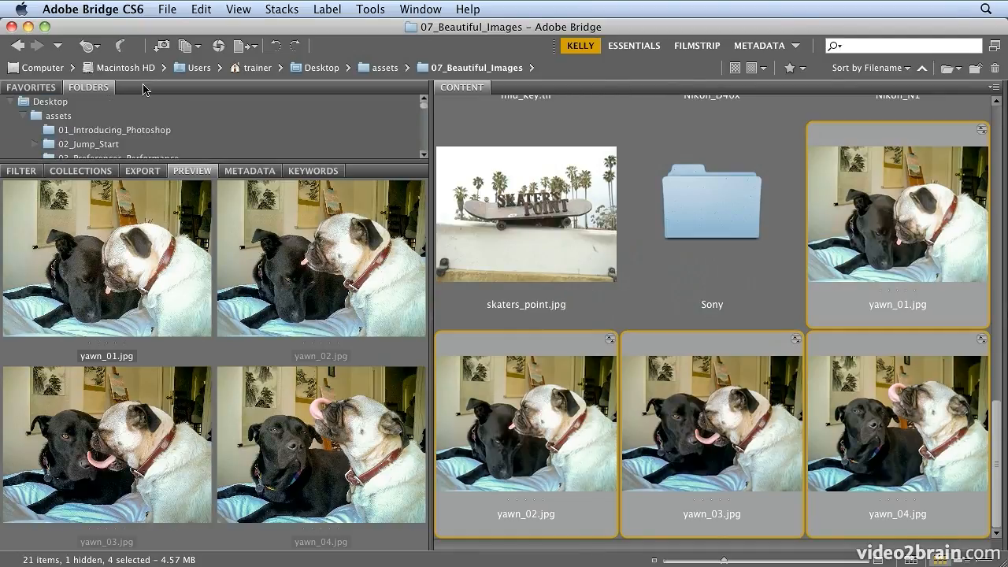
click(23, 116)
click(73, 130)
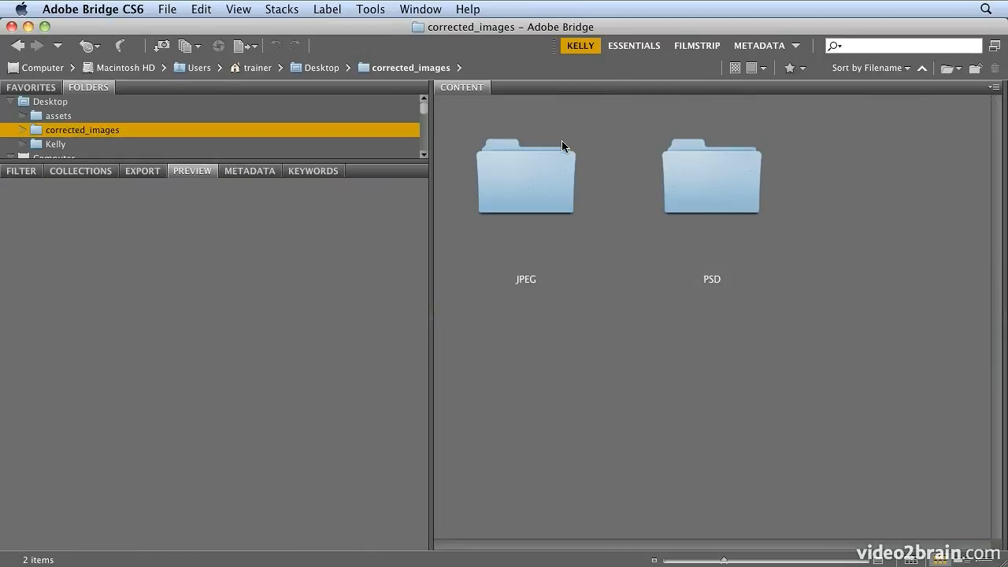
double_click(563, 168)
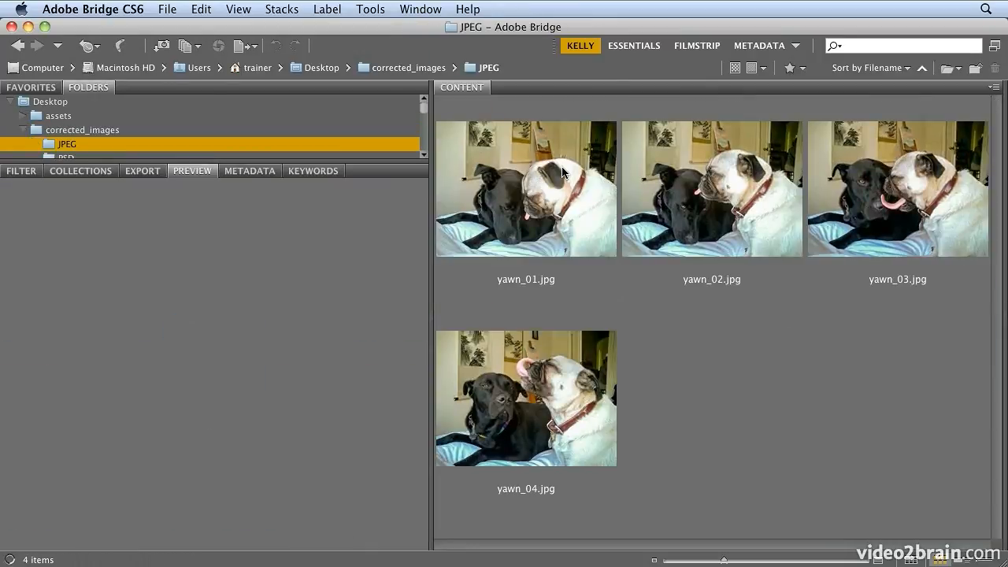
Examine the metadata of each processed JPEG, yawn_01.jpg through yawn_04.jpg, for file size and dimensions.
click(562, 172)
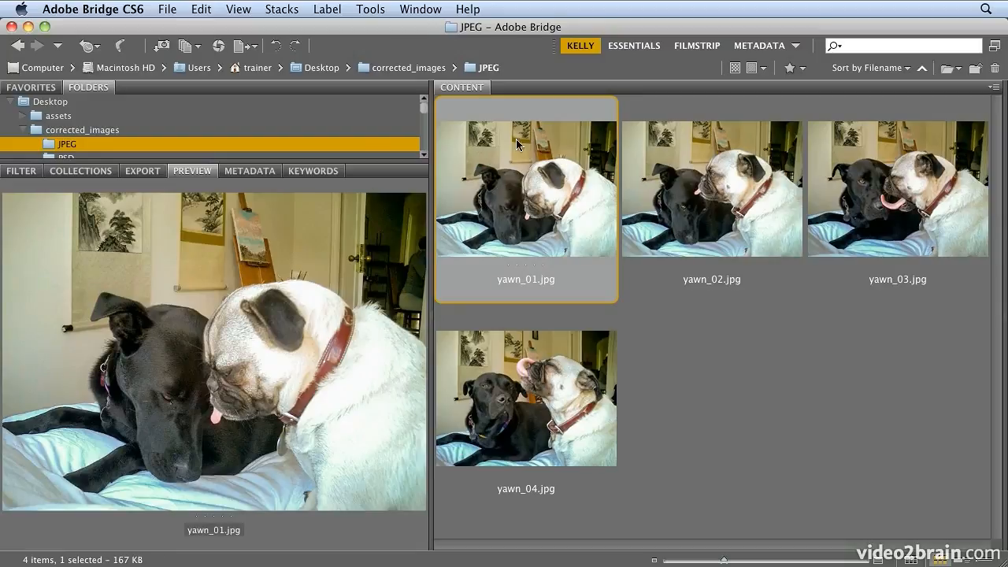
click(249, 172)
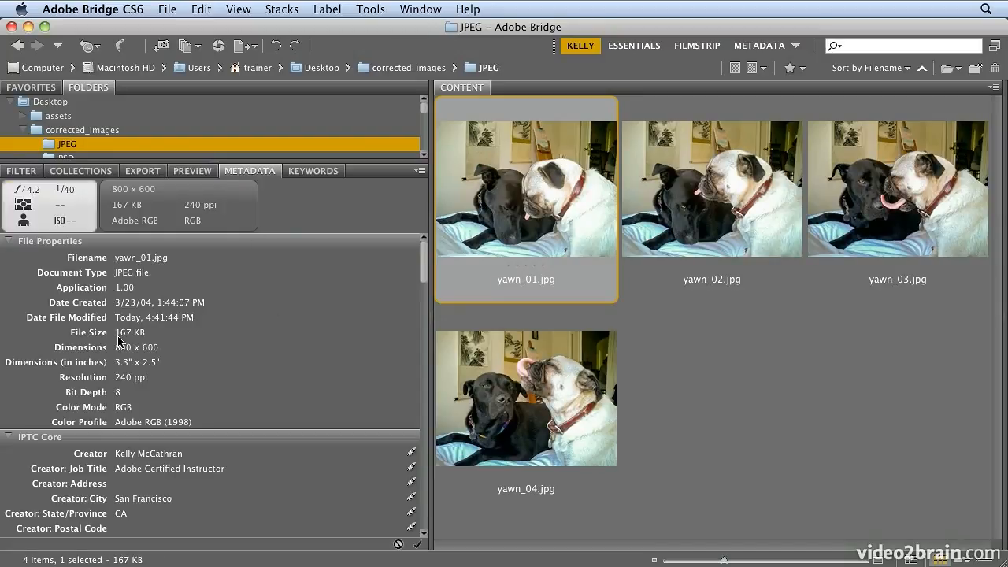
click(746, 241)
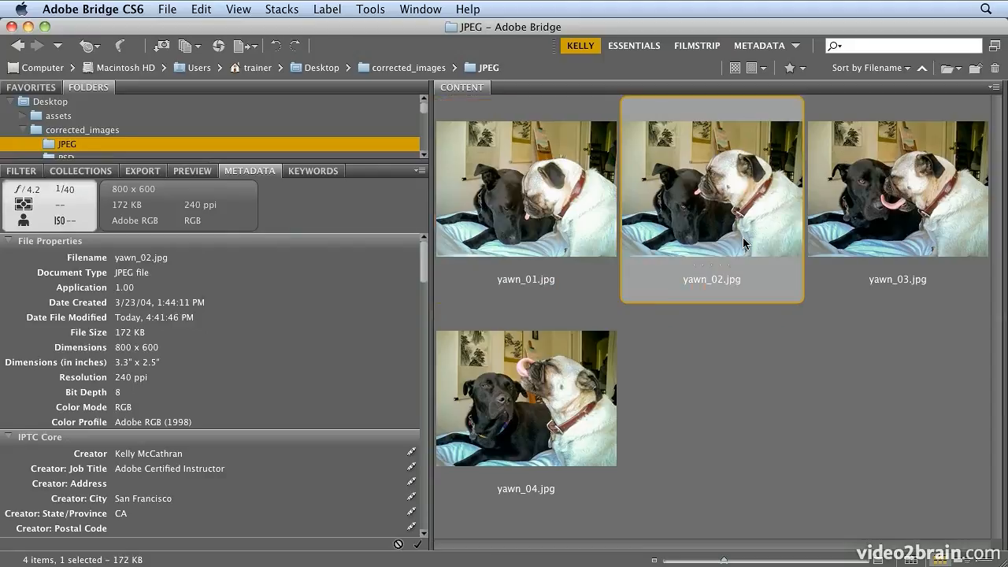
click(892, 229)
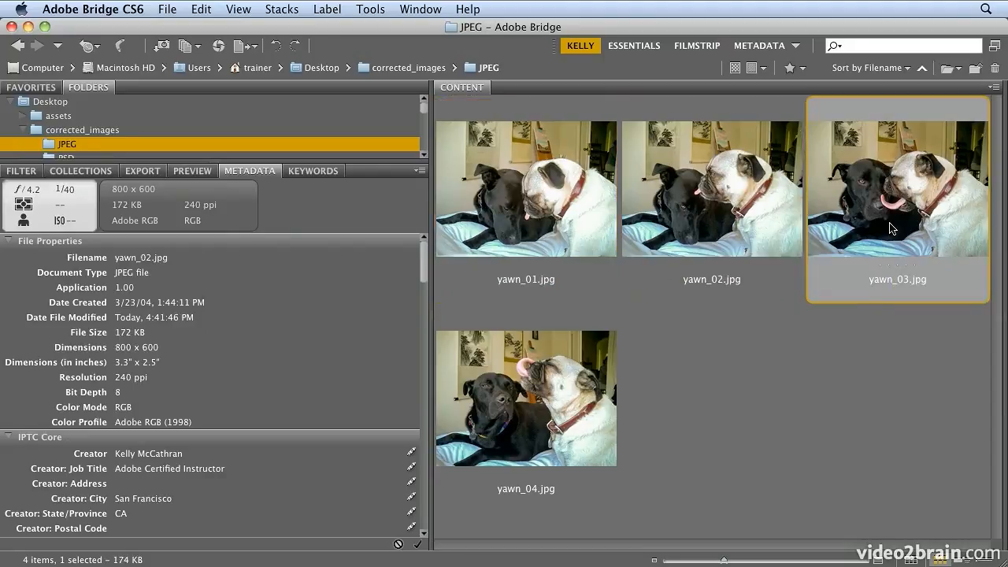
click(521, 393)
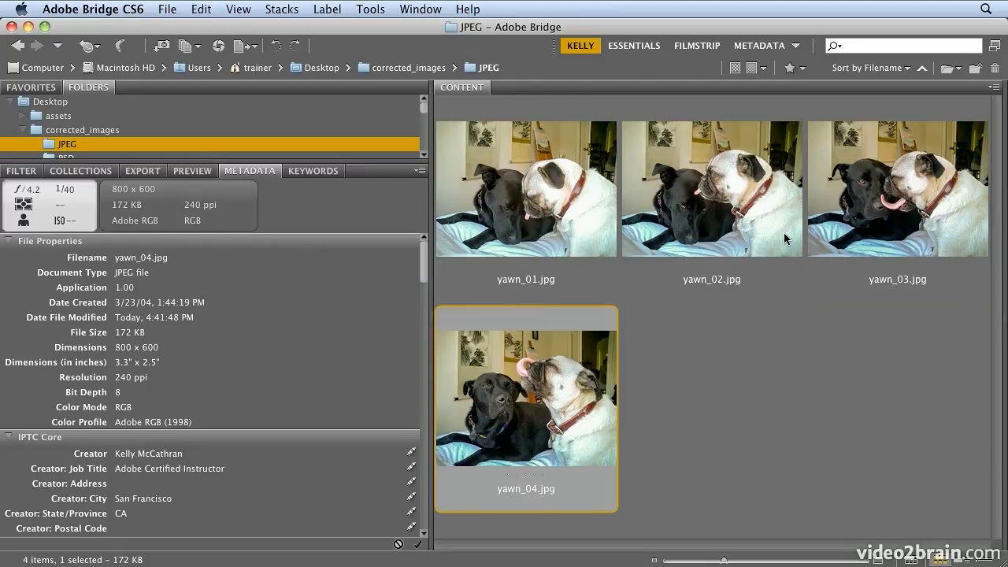
Select all four processed JPEGs and open Batch Rename for them.
shift+click(576, 215)
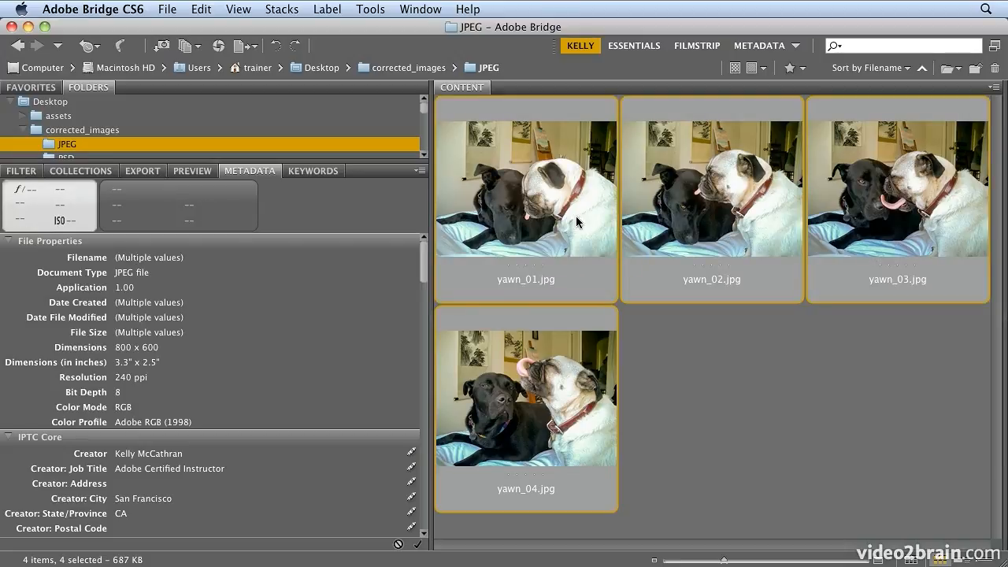
click(385, 7)
click(383, 28)
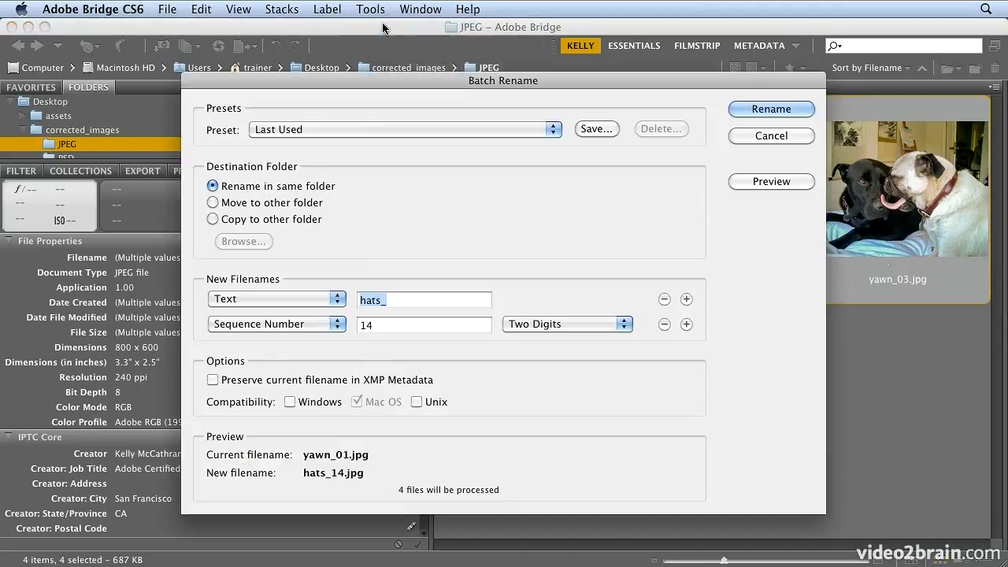
Set the first part of the new filenames to Current Filename, using only the Name in Original Case.
click(333, 298)
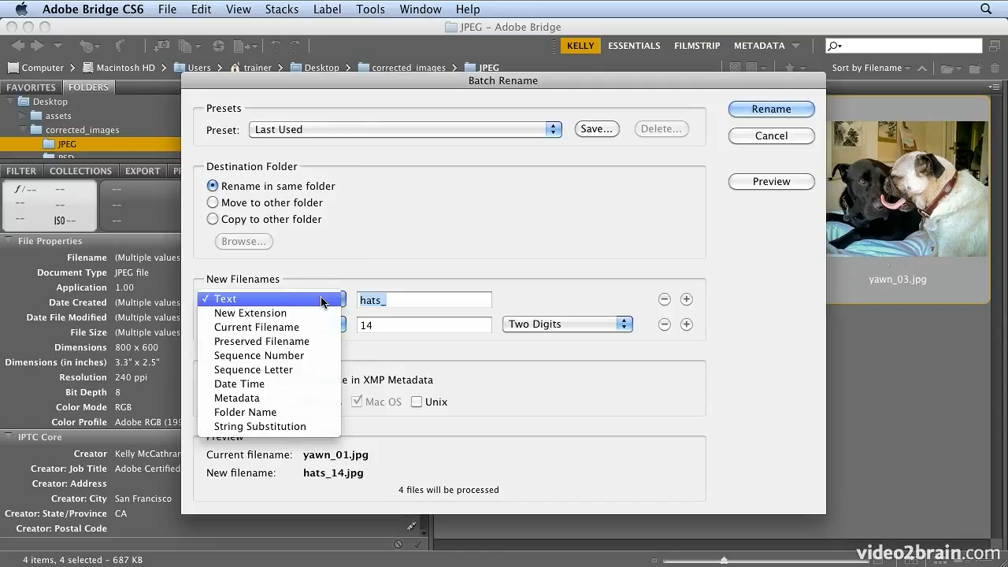
click(320, 326)
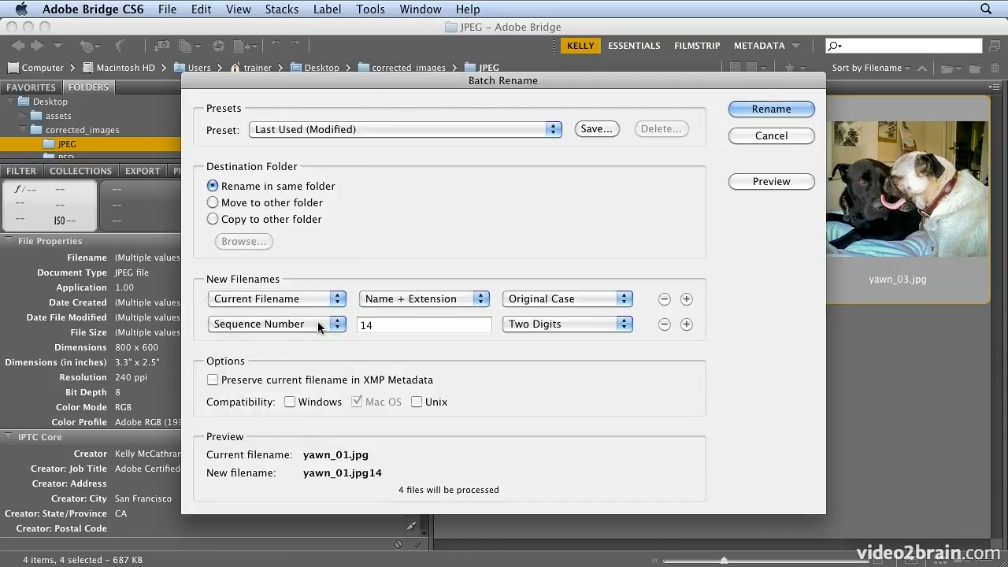
click(388, 302)
click(552, 299)
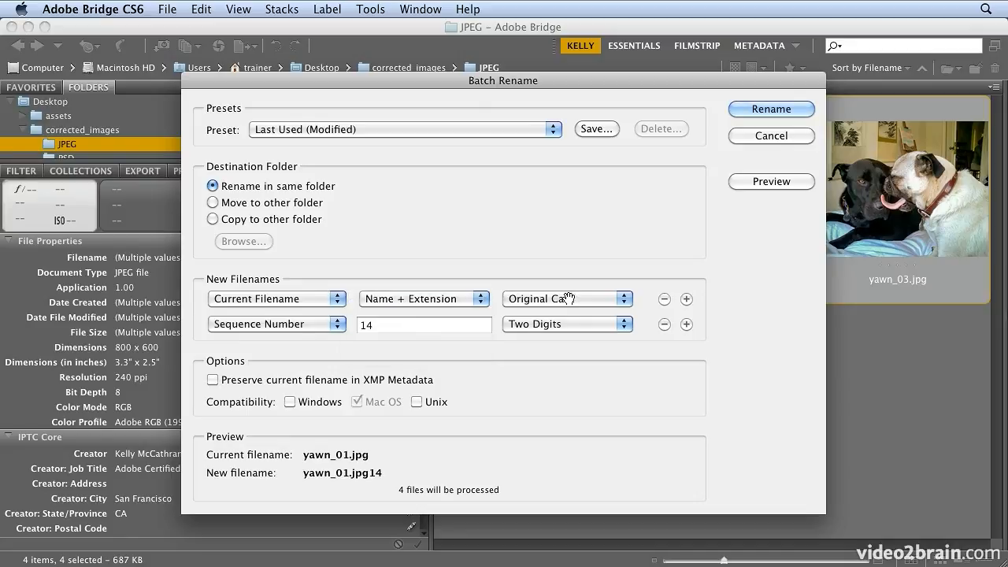
click(551, 299)
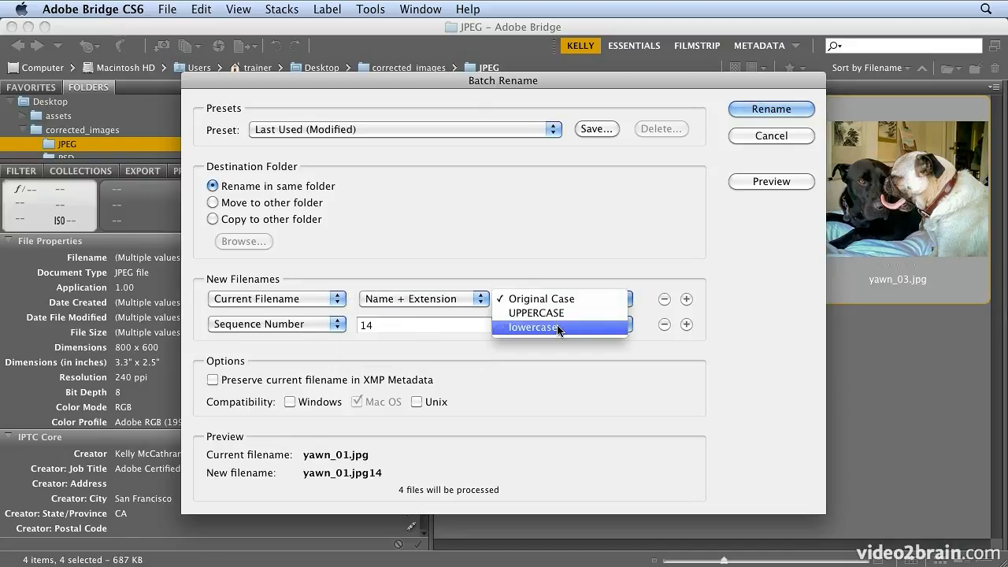
click(614, 265)
click(456, 301)
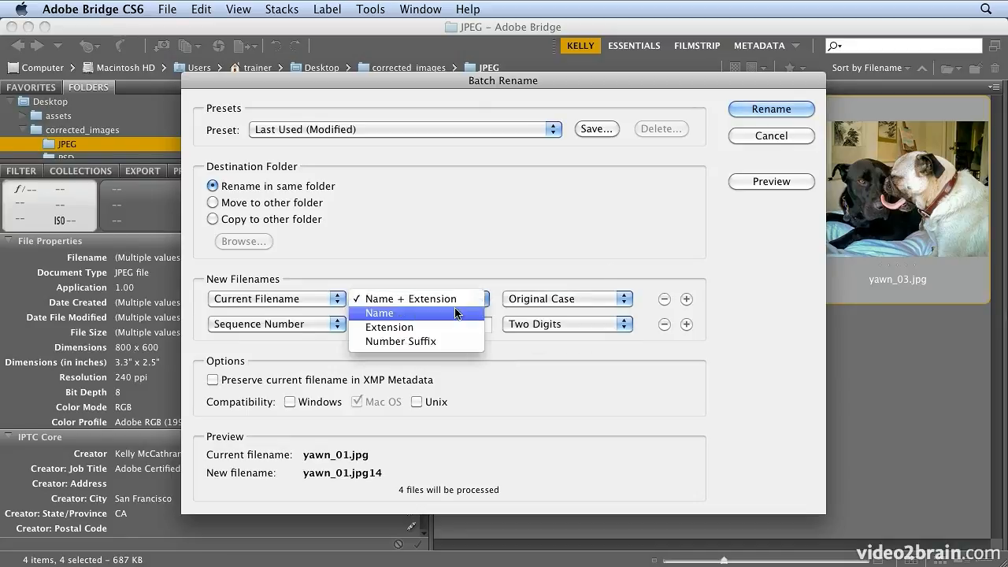
click(456, 310)
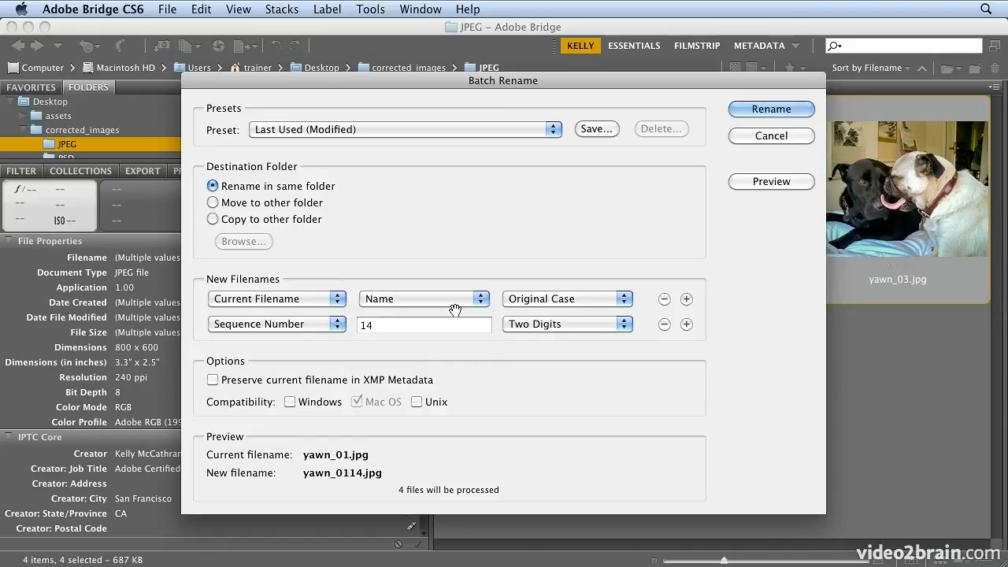
Replace the sequence number with the text "_sm" and rename the four JPEGs in the same folder.
click(303, 324)
click(302, 271)
click(380, 327)
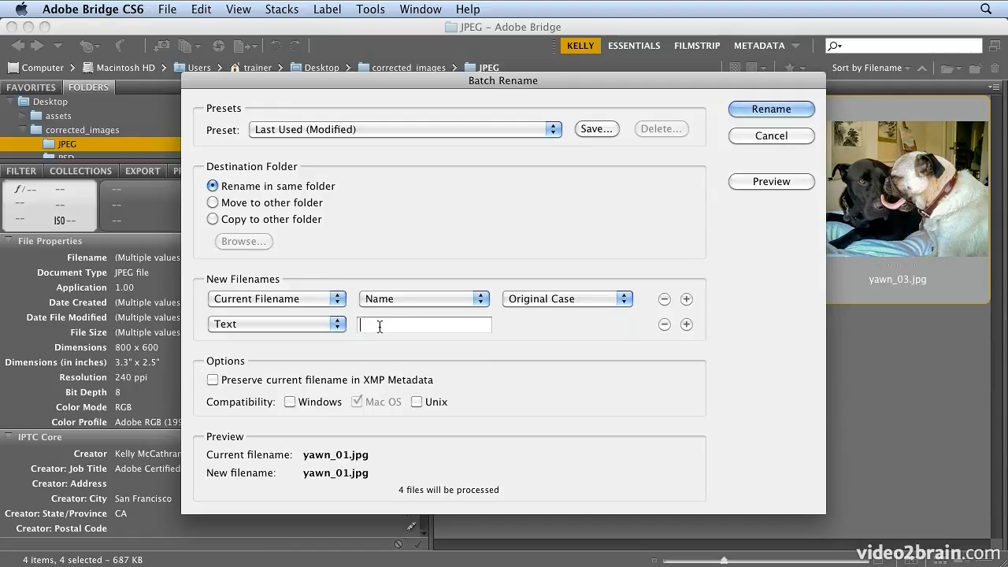
text(_sm)
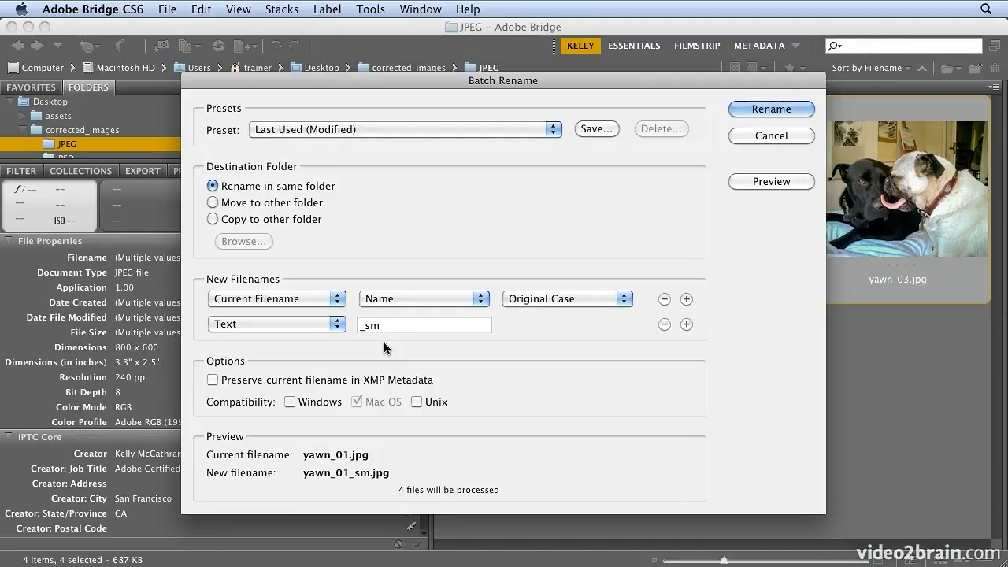
click(784, 111)
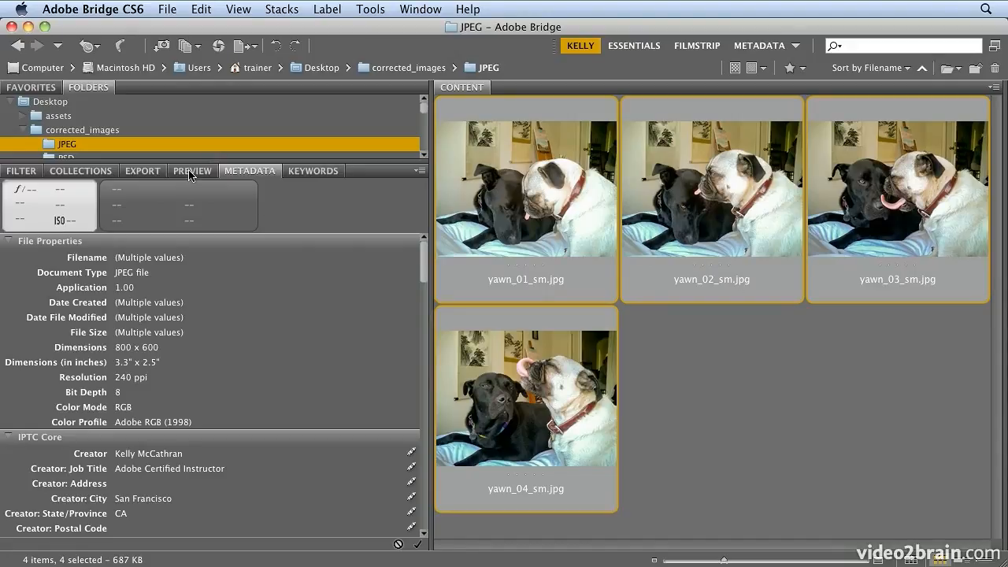
Examine the metadata of yawn_01.psd through yawn_04.psd in the PSD folder, and open yawn_04.psd in Photoshop.
click(150, 156)
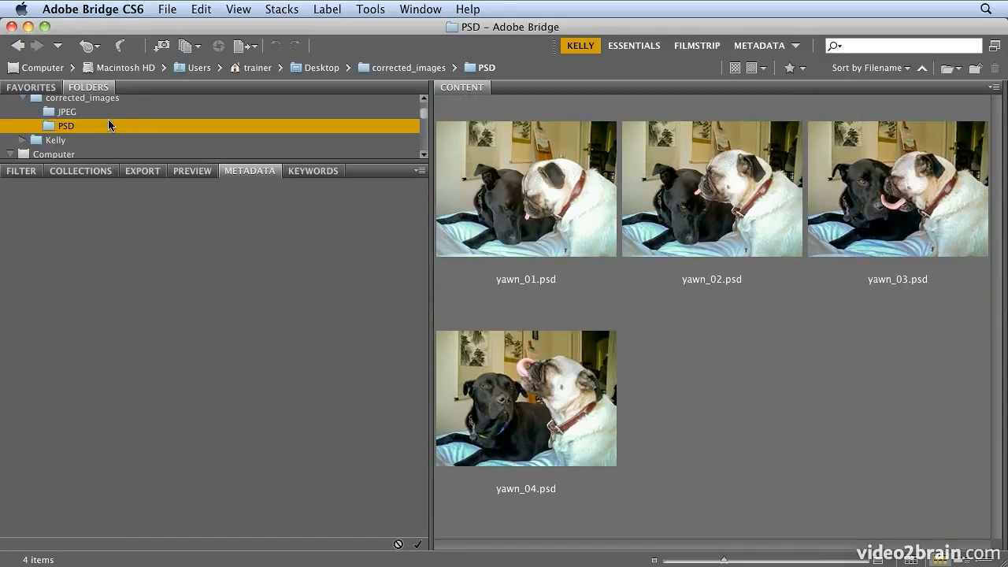
click(504, 221)
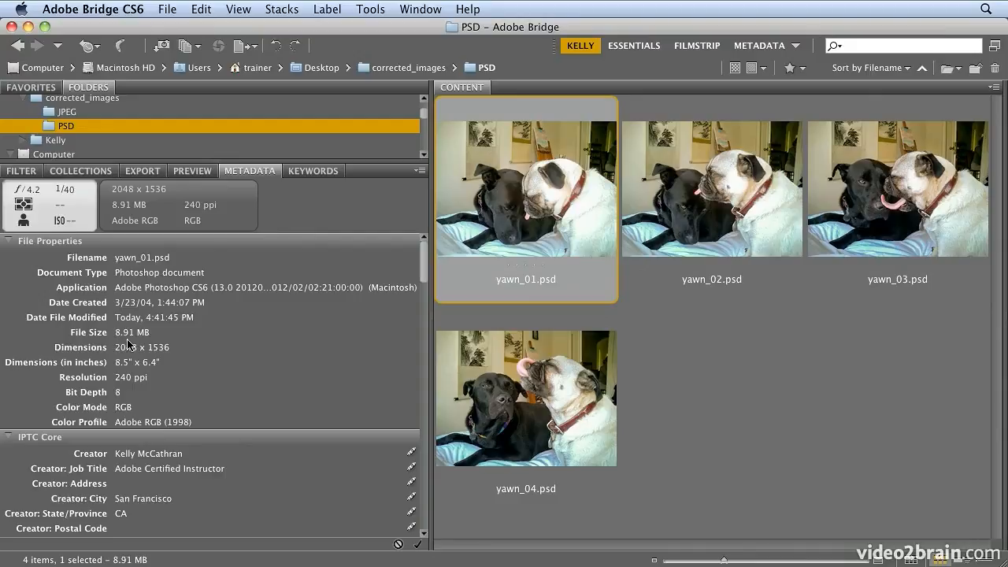
click(677, 264)
click(874, 248)
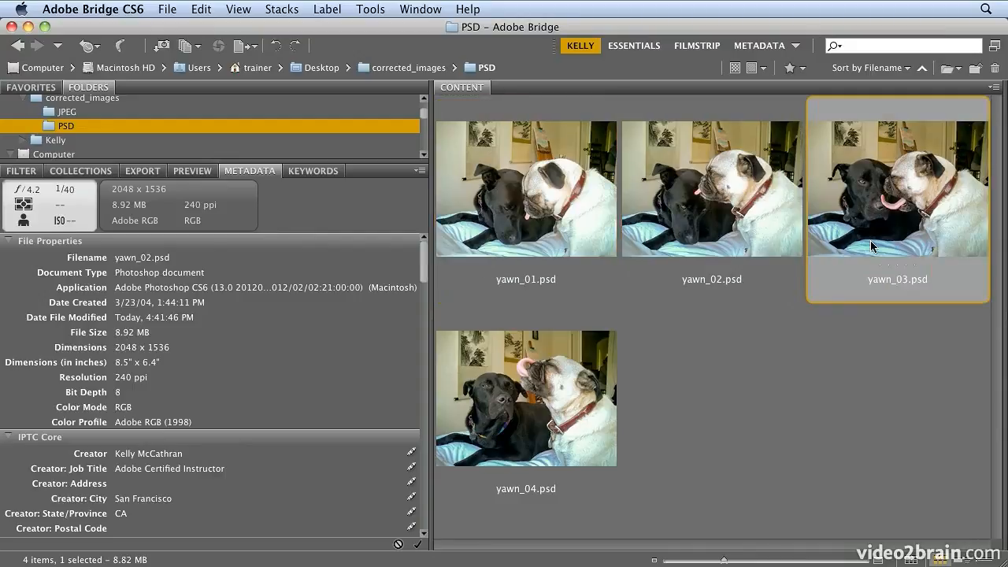
click(542, 386)
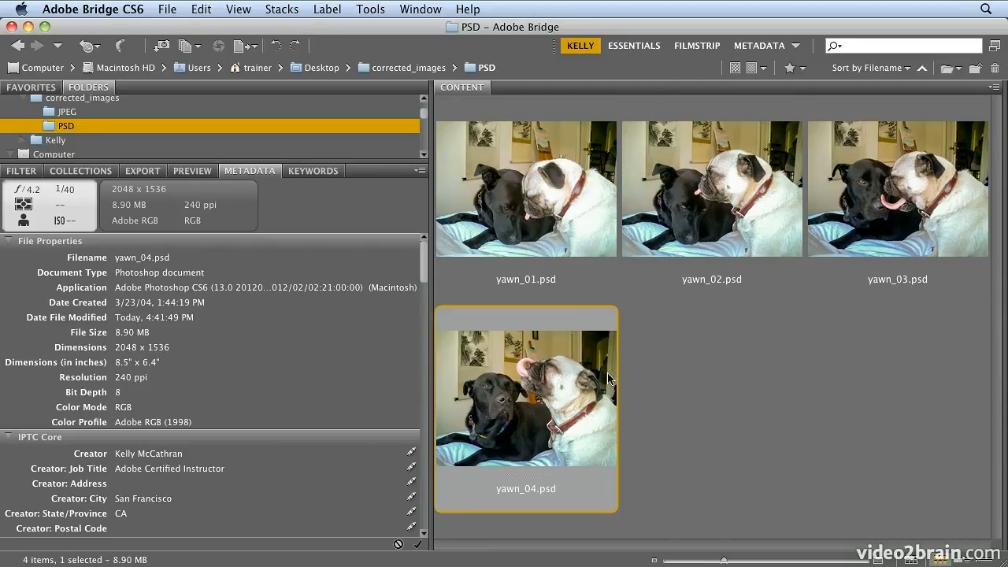
double_click(500, 353)
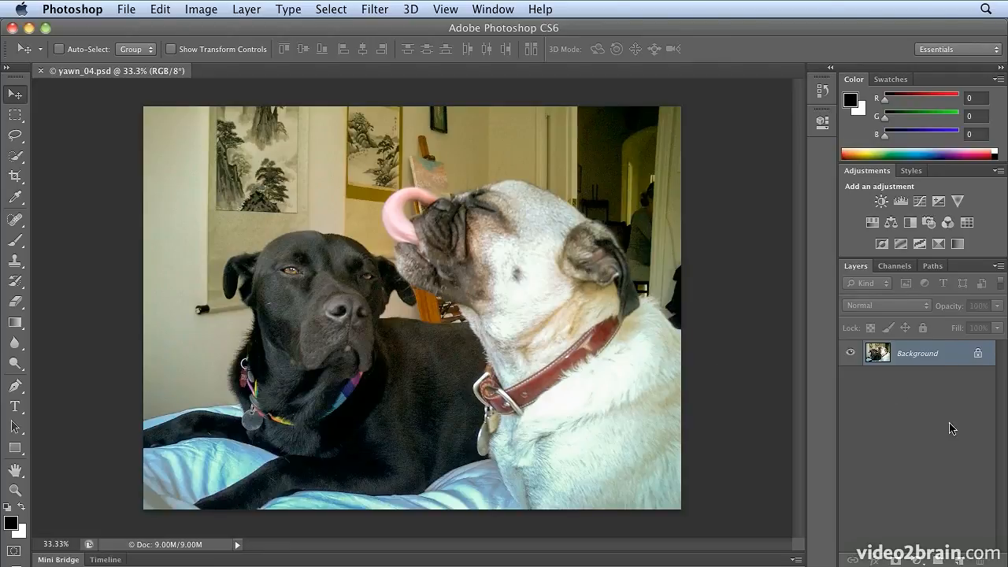
Switch back to Adobe Bridge and open the 07_Beautiful_Images folder inside assets on the Desktop.
key(super+Tab)
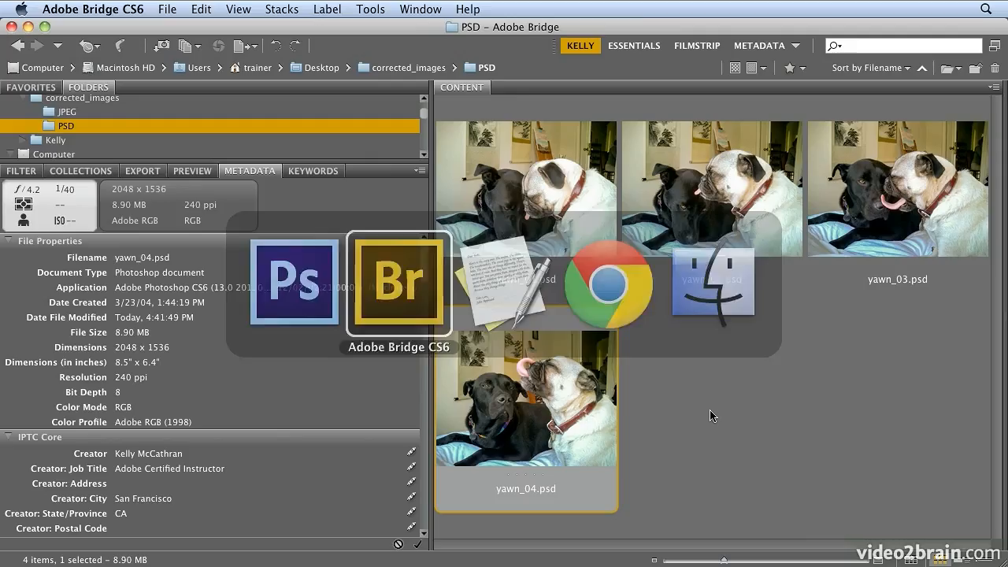
scroll(129, 135, up, 2)
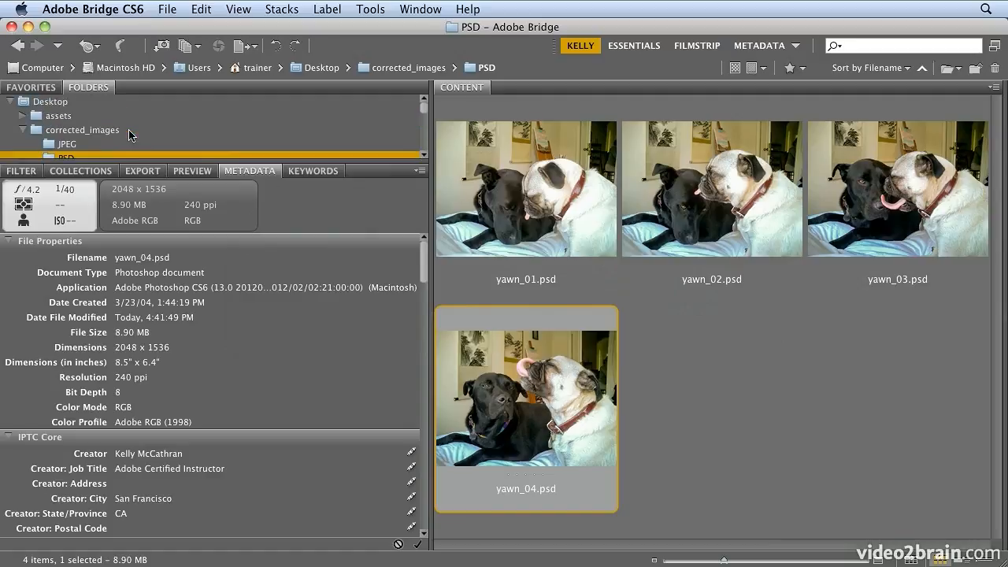
click(23, 116)
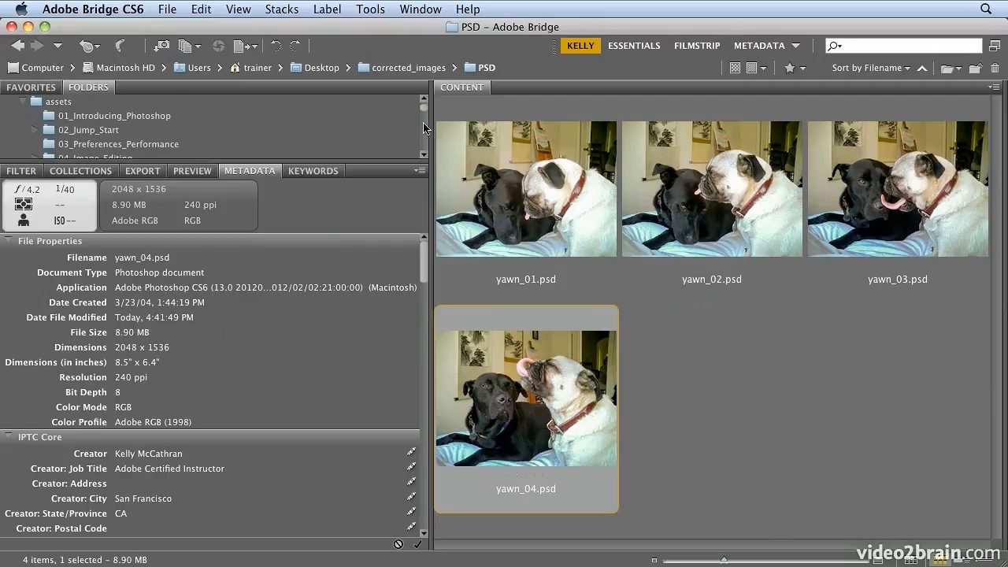
scroll(424, 128, down, 3)
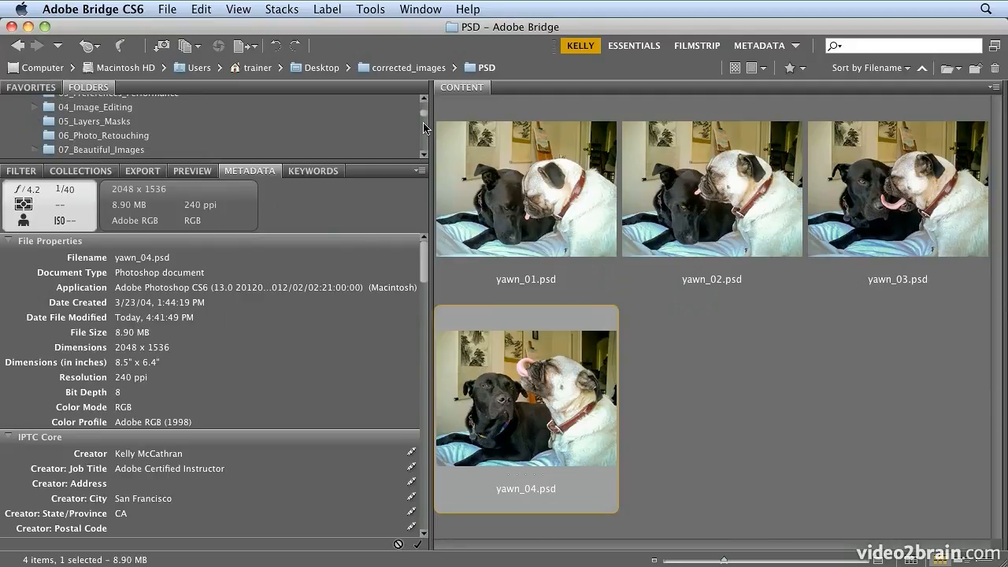
click(102, 150)
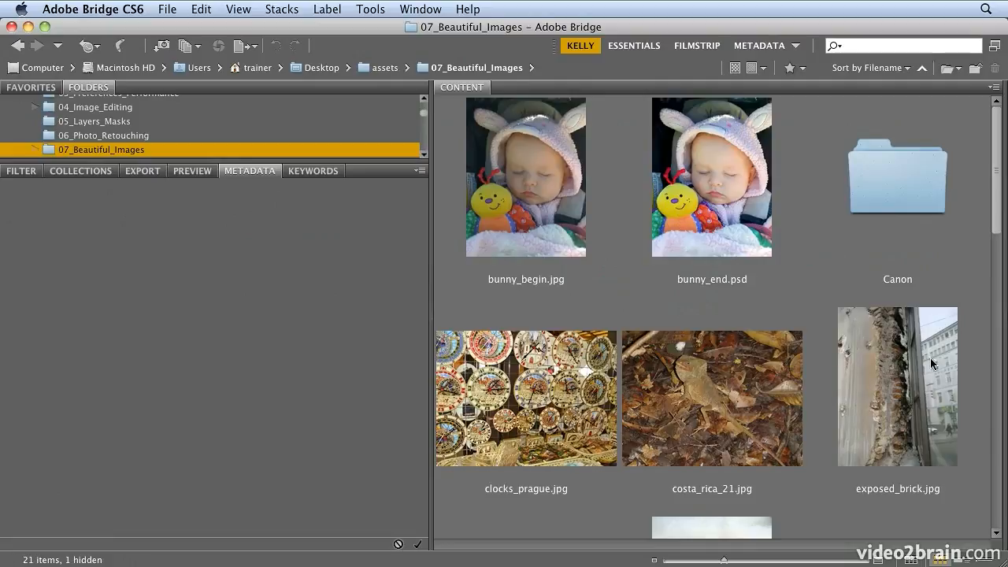
Select the original yawn_01.jpg through yawn_04.jpg and clear their Camera Raw develop settings.
click(995, 422)
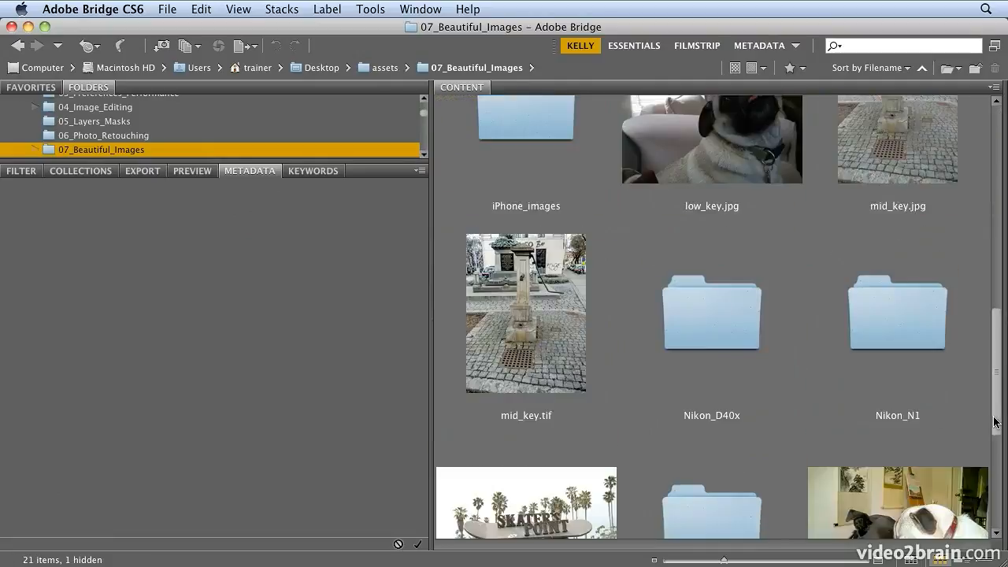
scroll(908, 206, down, 5)
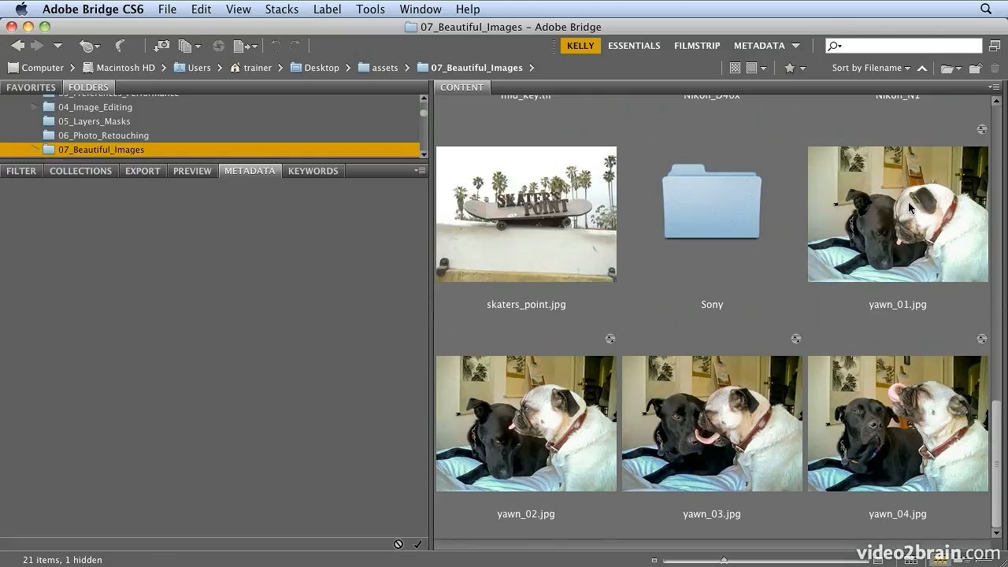
click(909, 207)
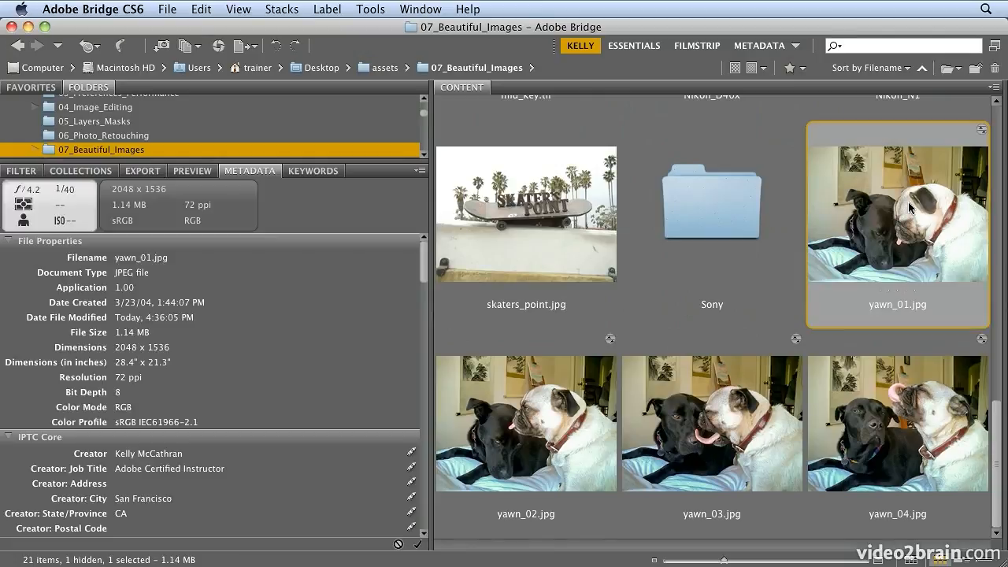
shift+click(906, 406)
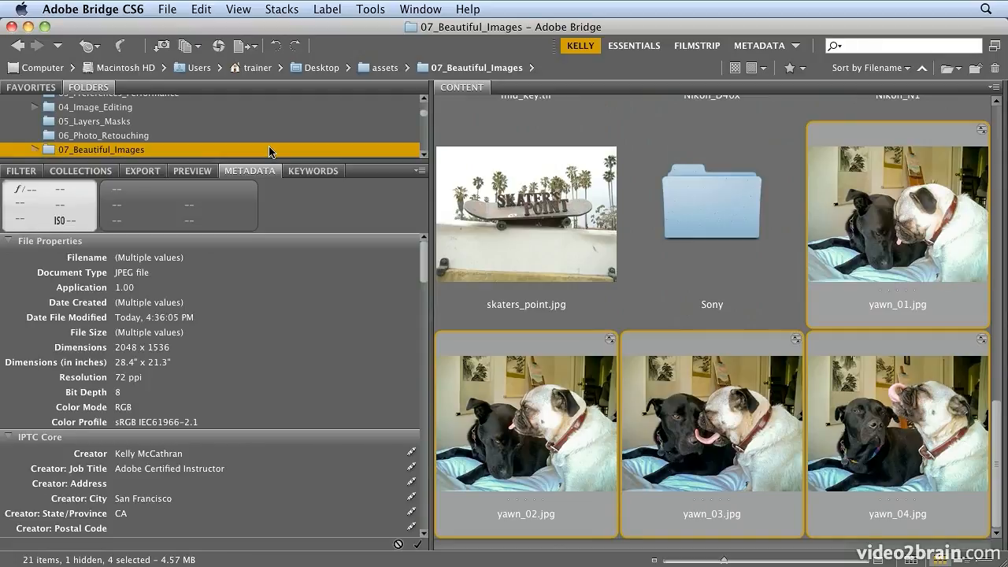
click(200, 8)
mouse_move(276, 200)
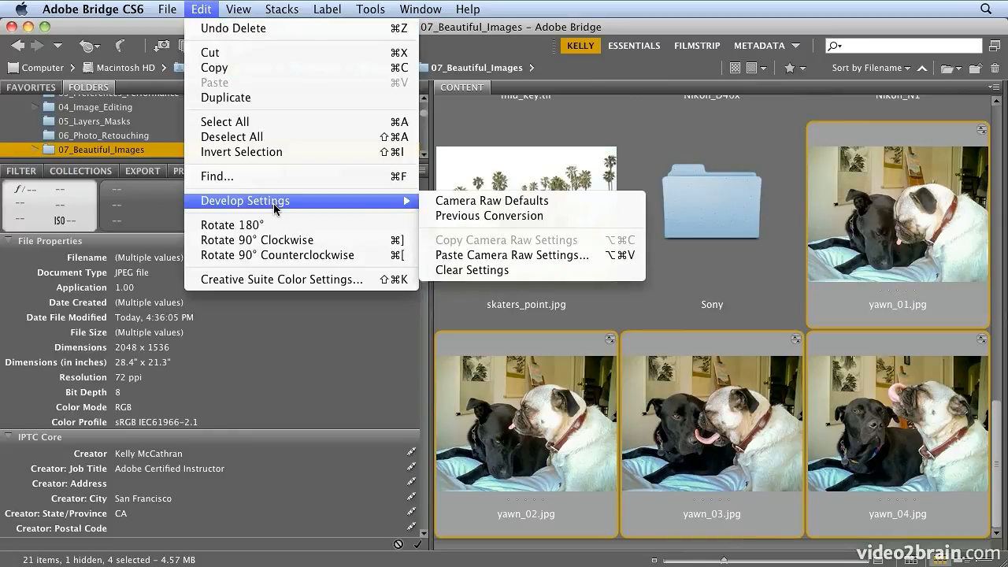
click(571, 275)
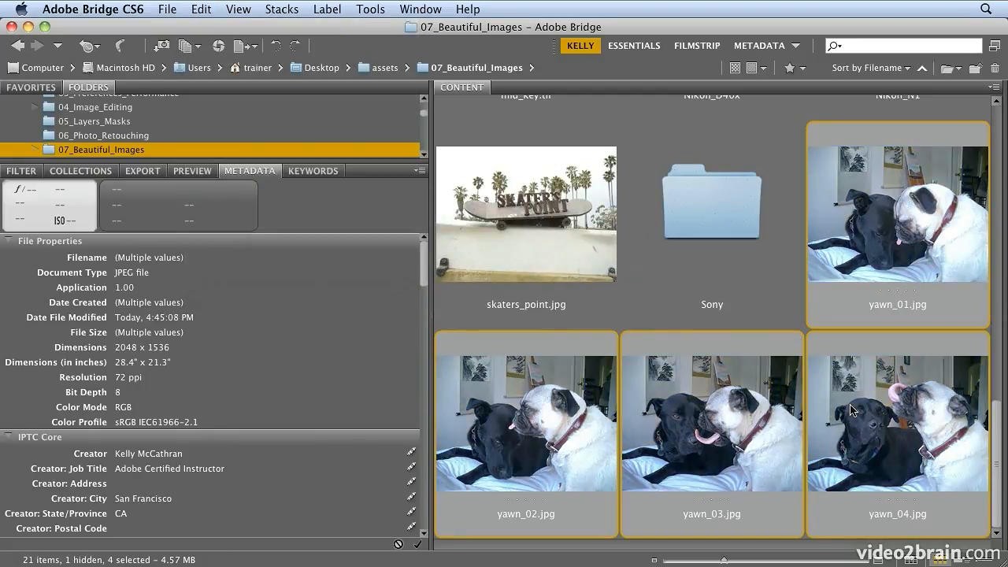
Open yawn_01.jpg in Camera Raw and set Saturation to -100 and Blacks to -20.
click(885, 256)
click(164, 9)
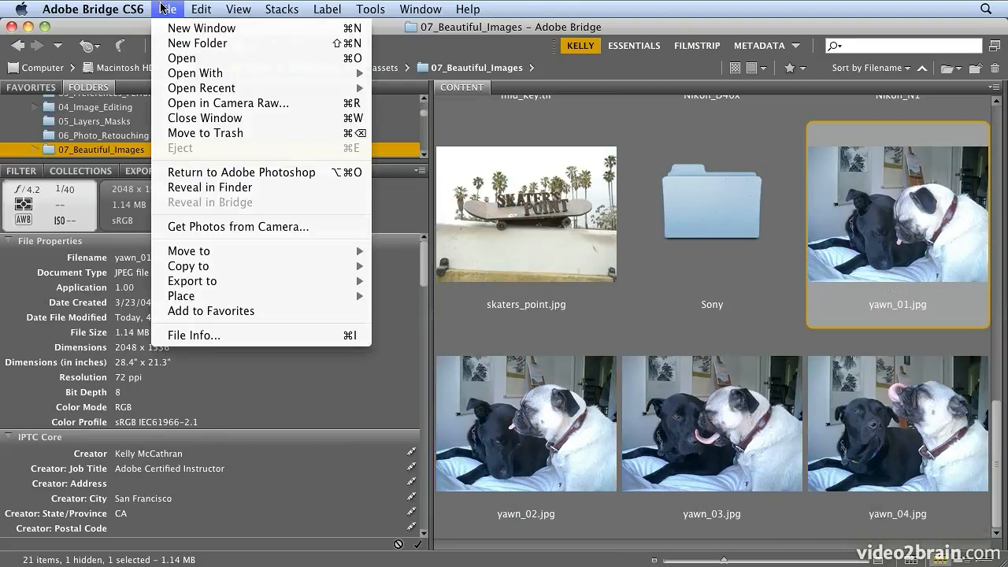
click(228, 106)
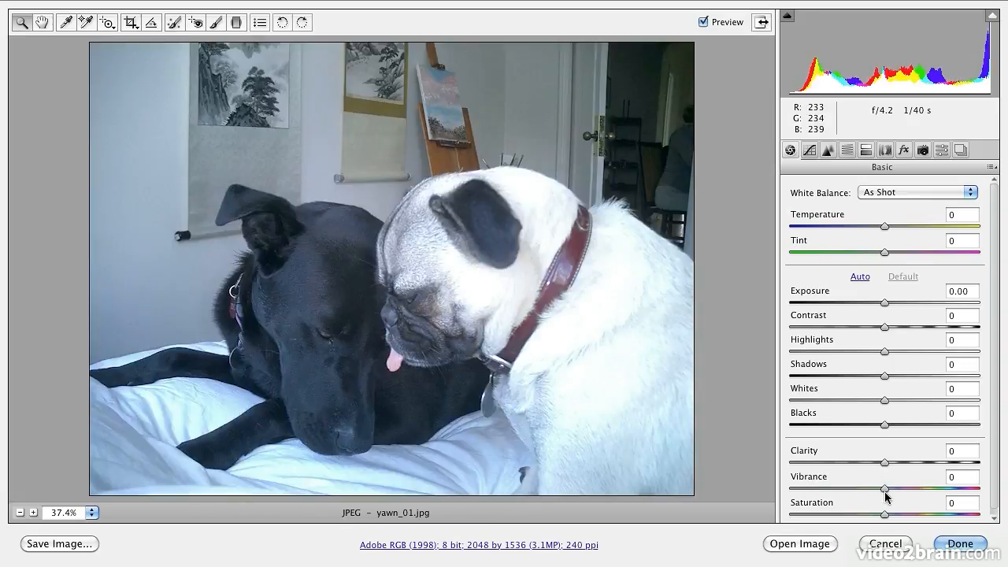
drag(885, 514, 775, 518)
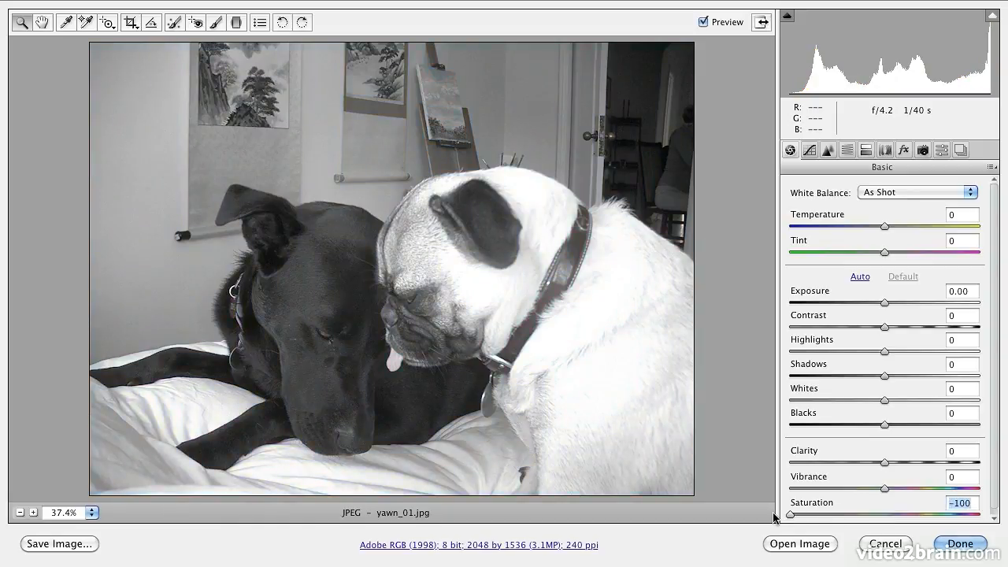
drag(884, 425, 866, 426)
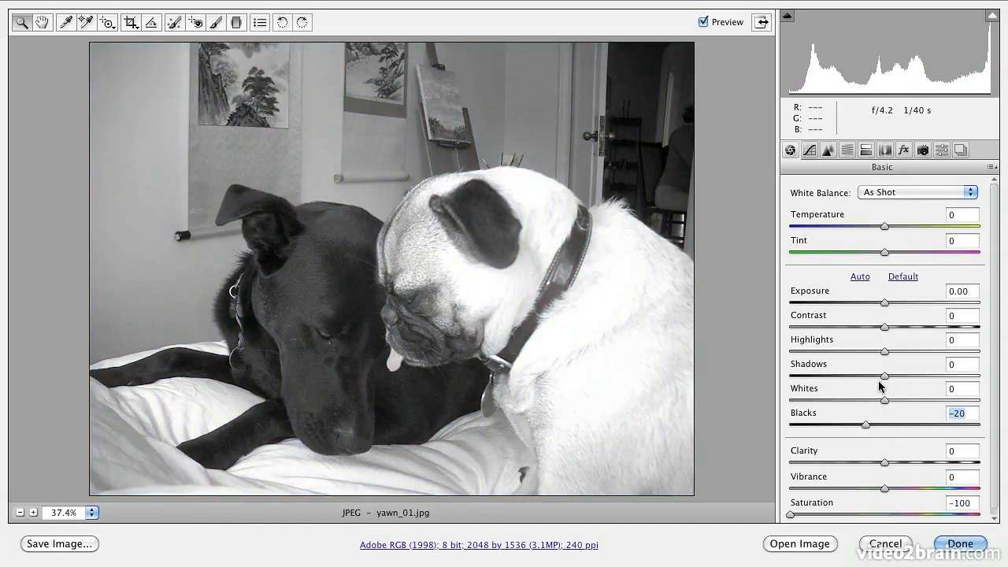
Set Shadows to +29, Highlights to -33 and Contrast to +23, compare with the unedited photo, and save the Camera Raw edits.
drag(885, 375, 904, 327)
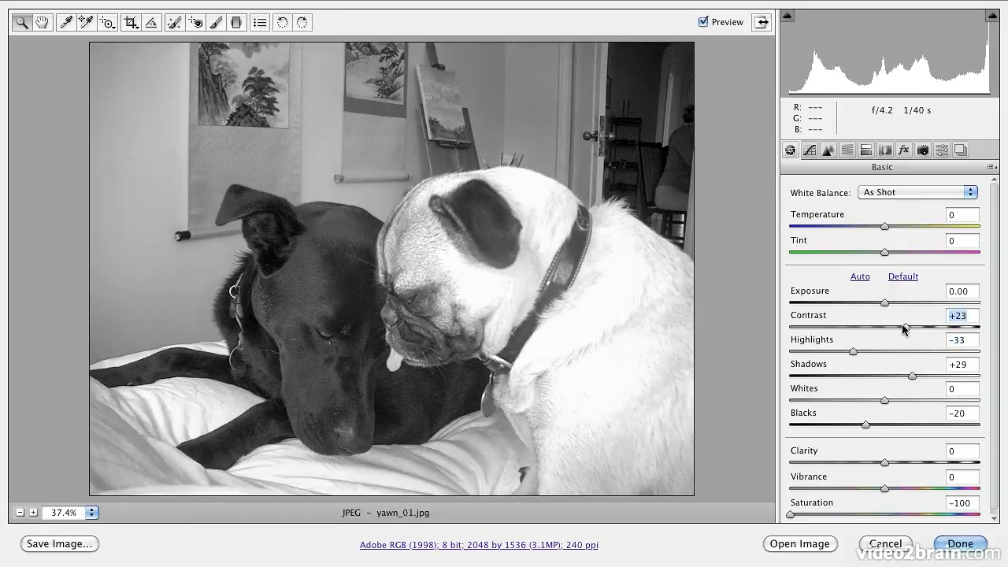
click(704, 22)
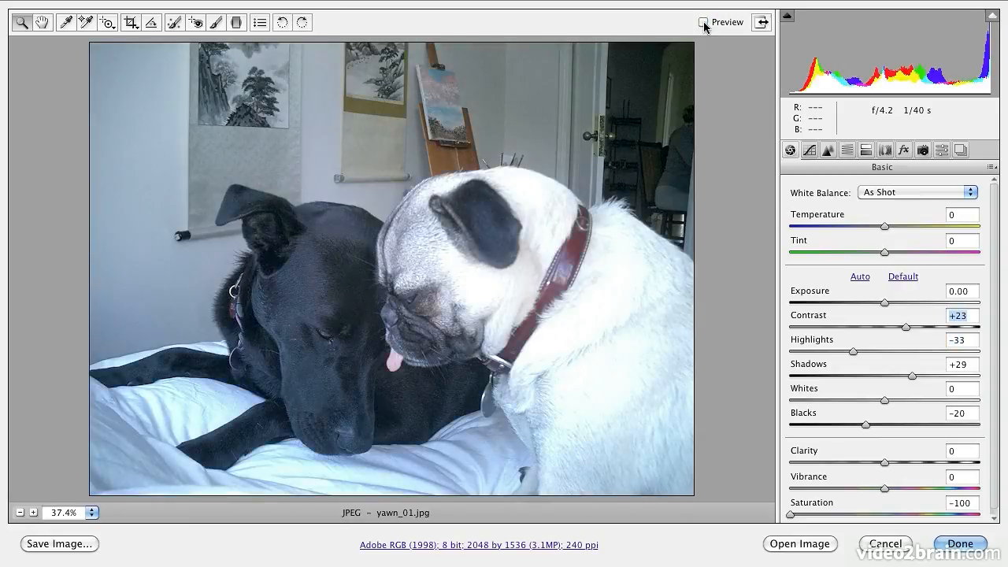
click(704, 23)
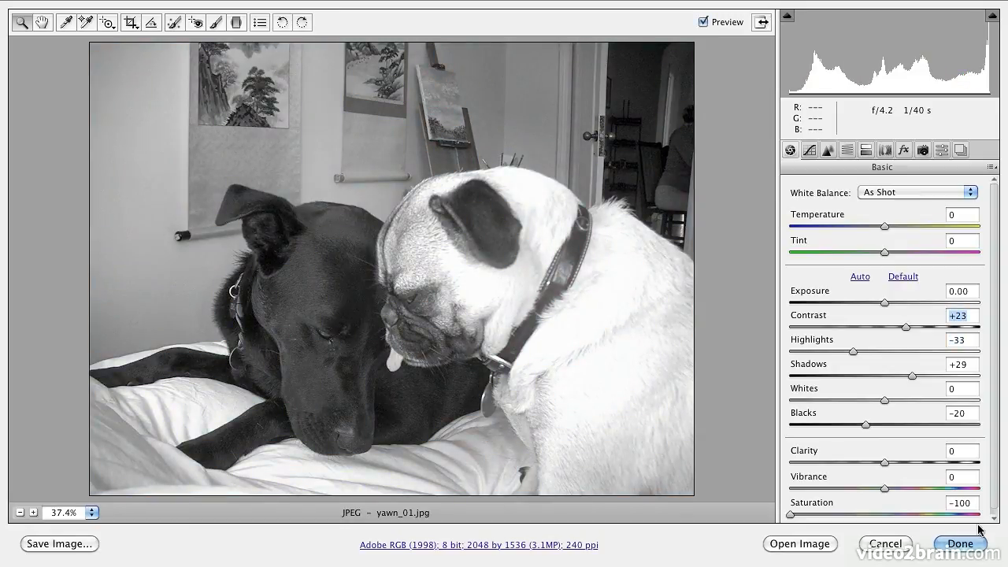
click(969, 547)
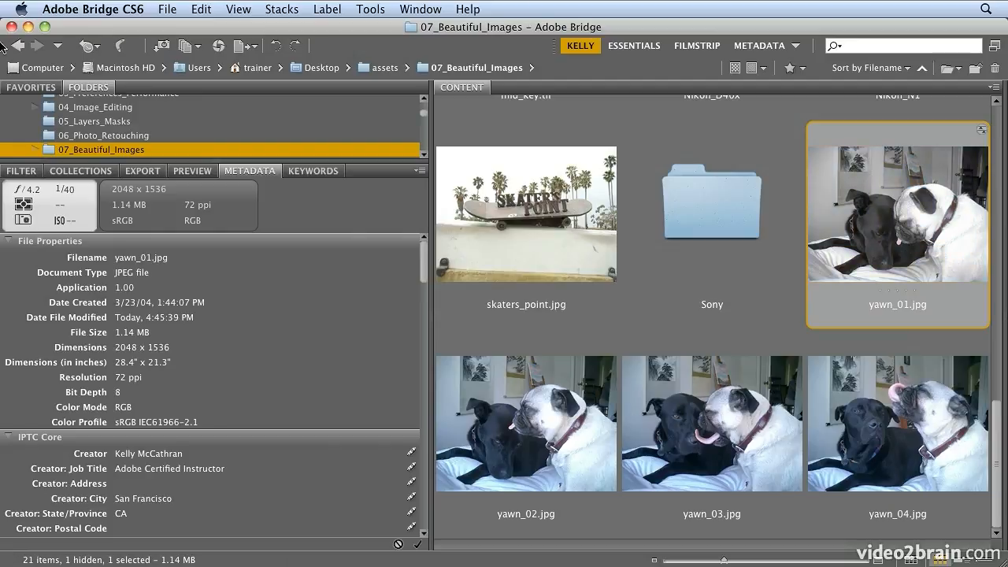
Copy the Camera Raw settings from yawn_01.jpg.
click(203, 8)
mouse_move(275, 200)
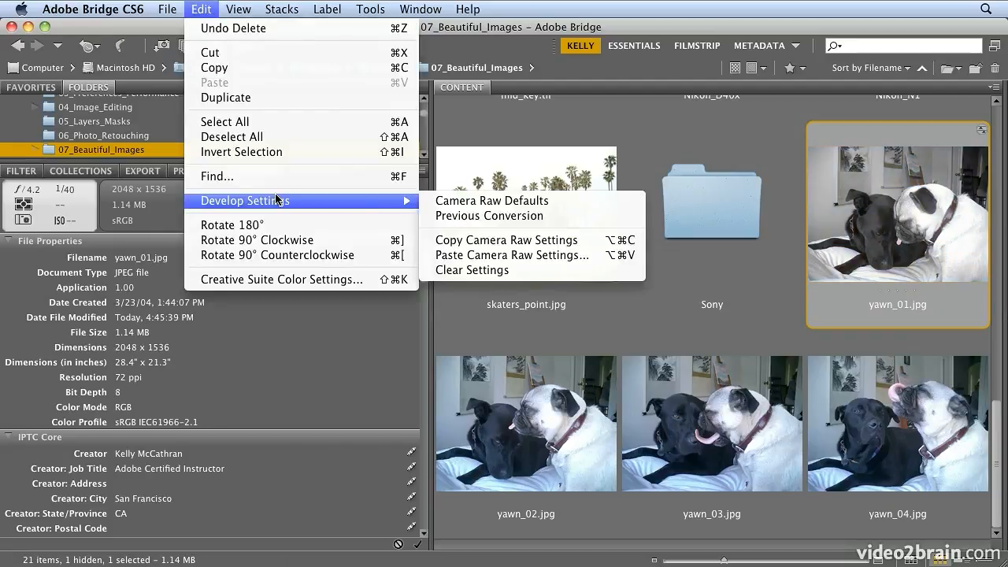
click(502, 236)
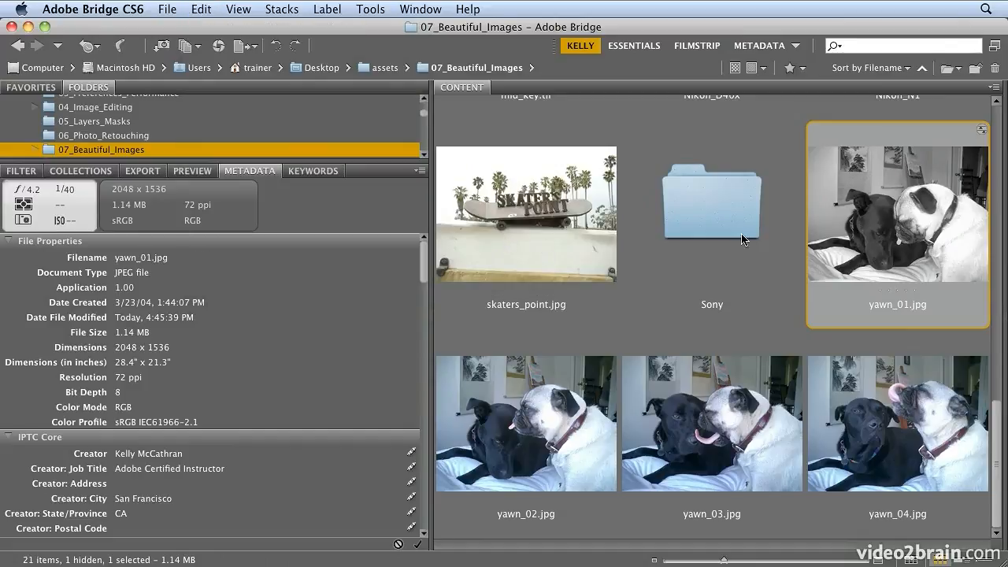
Paste the copied Camera Raw settings onto yawn_02.jpg, yawn_03.jpg and yawn_04.jpg.
click(530, 431)
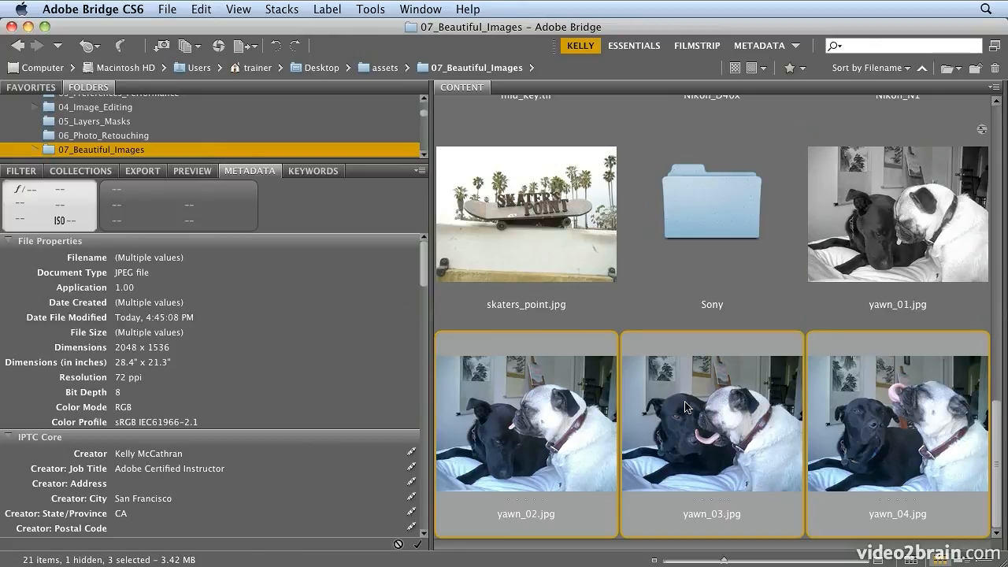
click(201, 9)
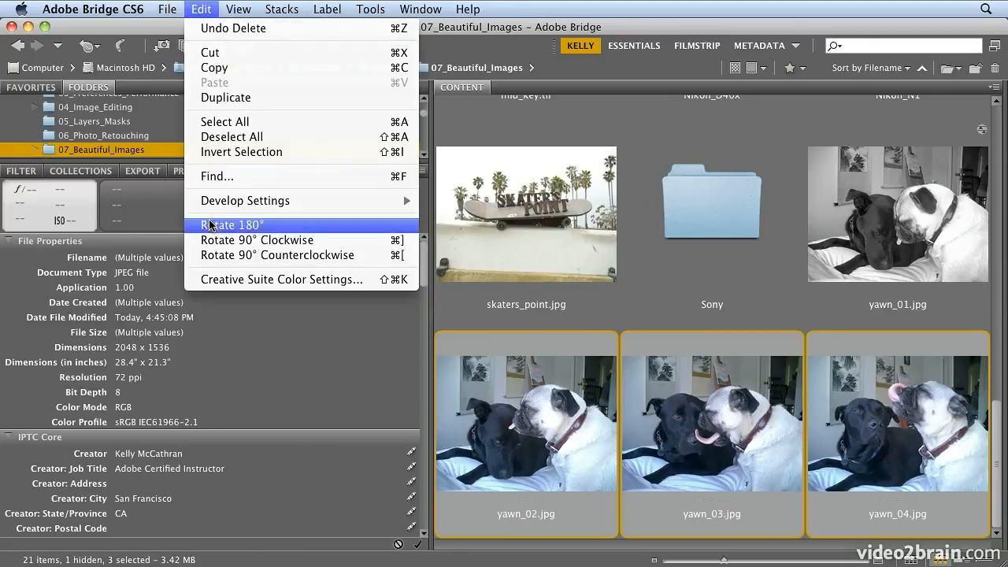
mouse_move(215, 208)
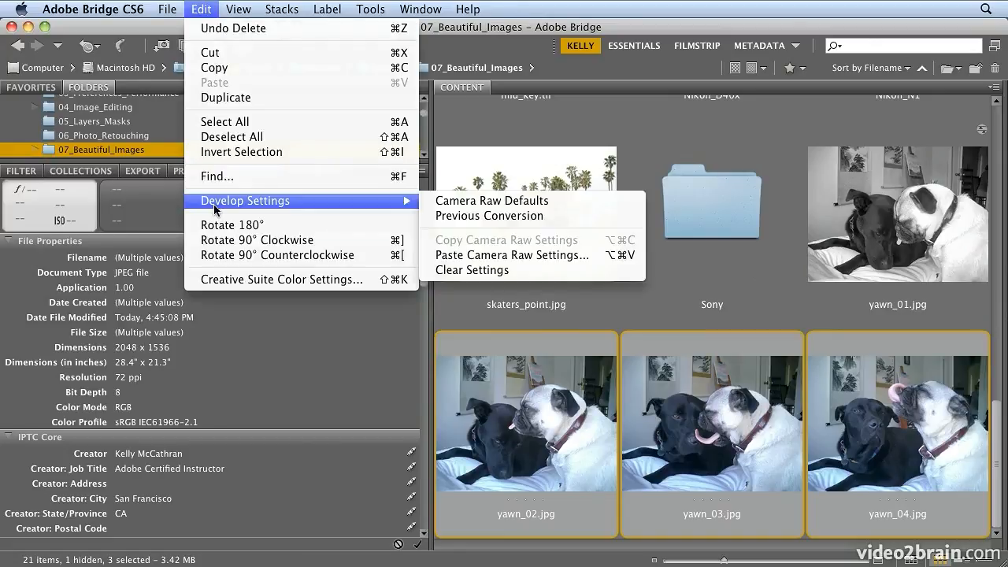
click(557, 255)
key(Return)
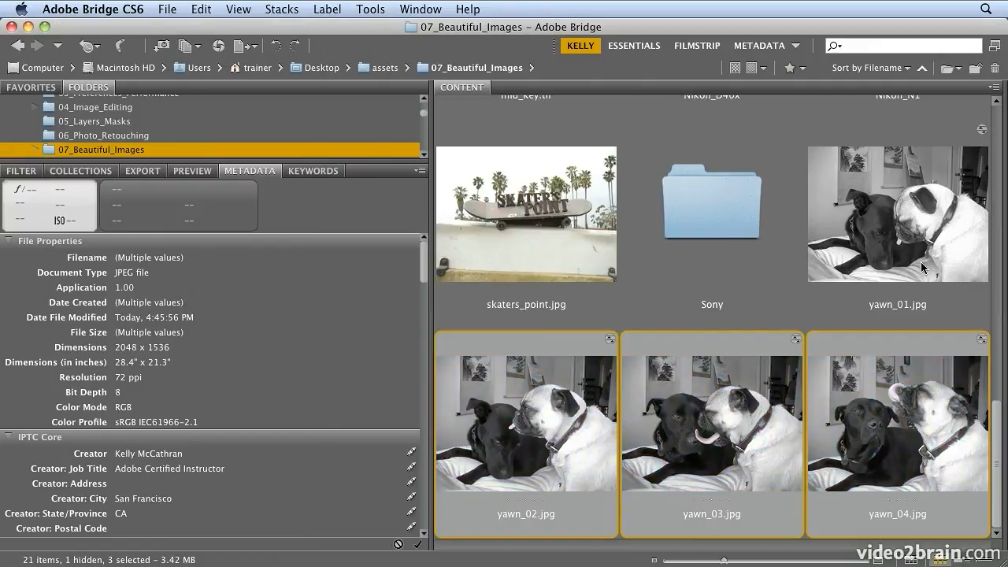
Batch rename yawn_01.jpg through yawn_04.jpg in the same folder, keeping the current filename and adding the suffix _gs.
click(928, 231)
shift+click(926, 398)
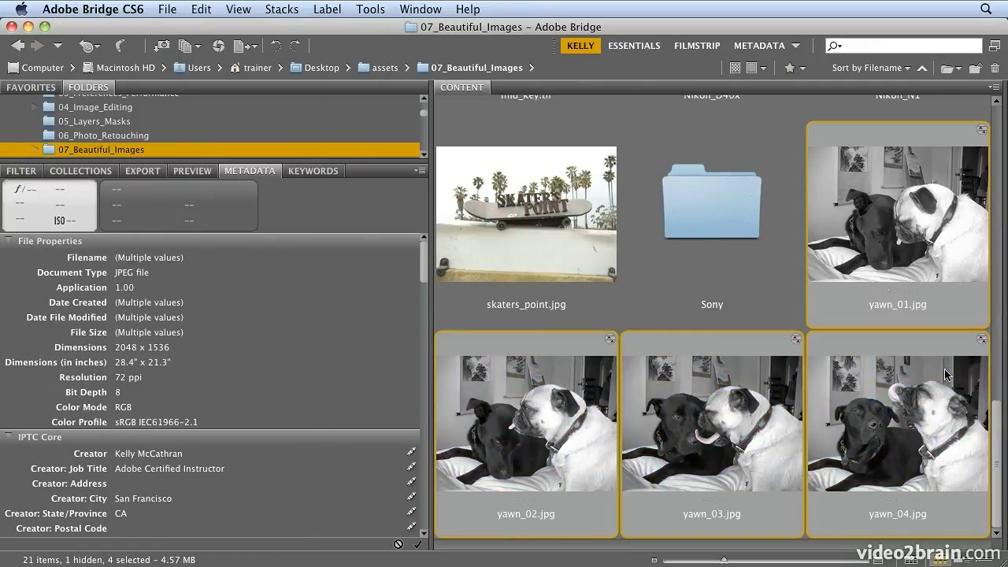
click(364, 11)
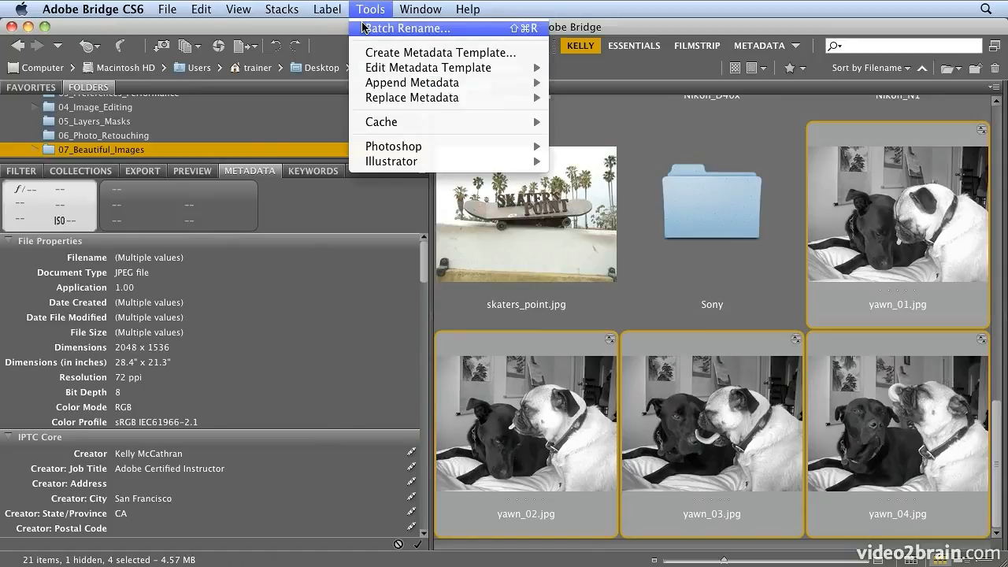
click(367, 27)
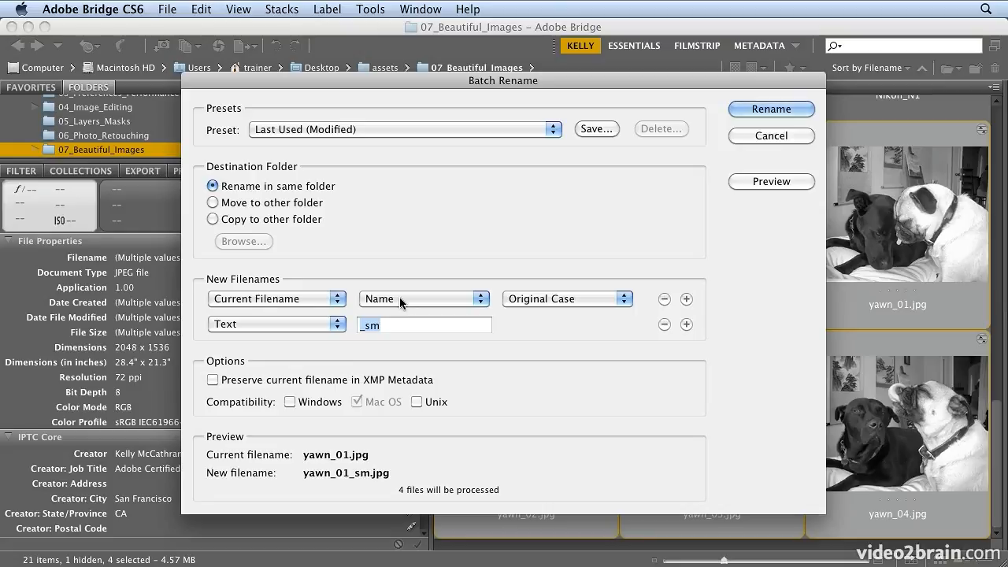
click(427, 329)
key(BackSpace)
key(BackSpace)
text(gs)
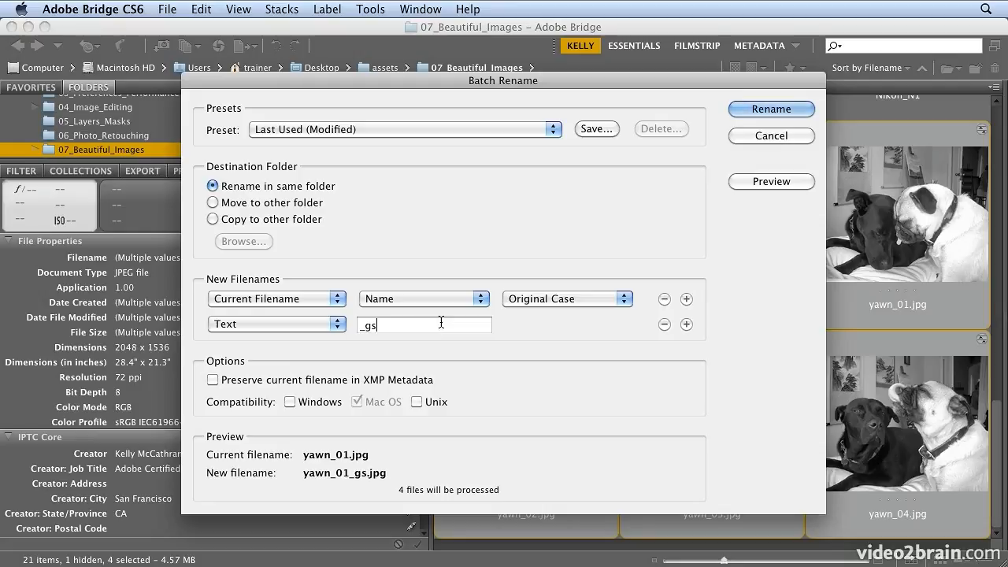
click(755, 112)
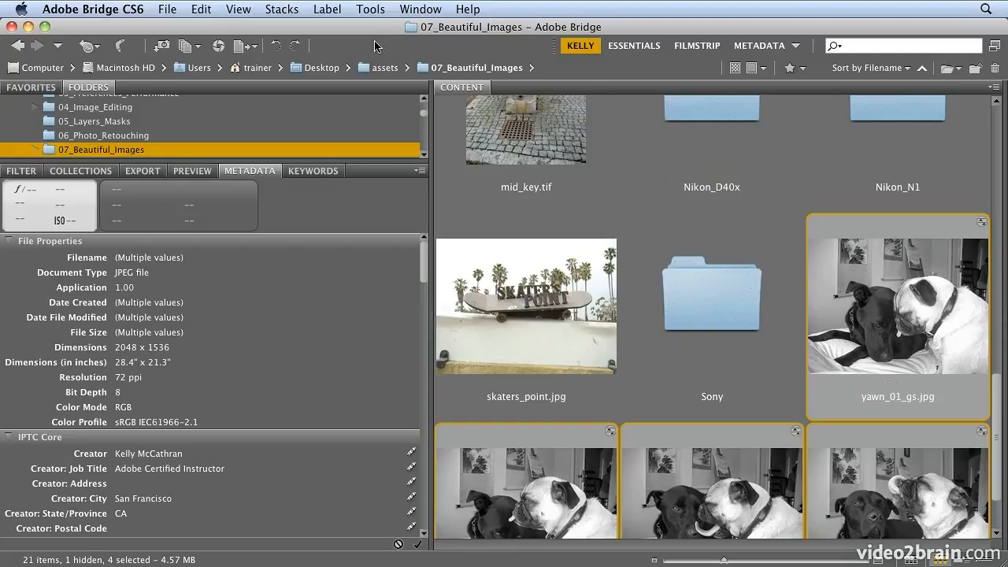
Run Photoshop's Image Processor on the four _gs photos with the existing settings, saving JPEGs fitted to 800 x 600 px and full-size PSDs.
click(371, 11)
mouse_move(520, 147)
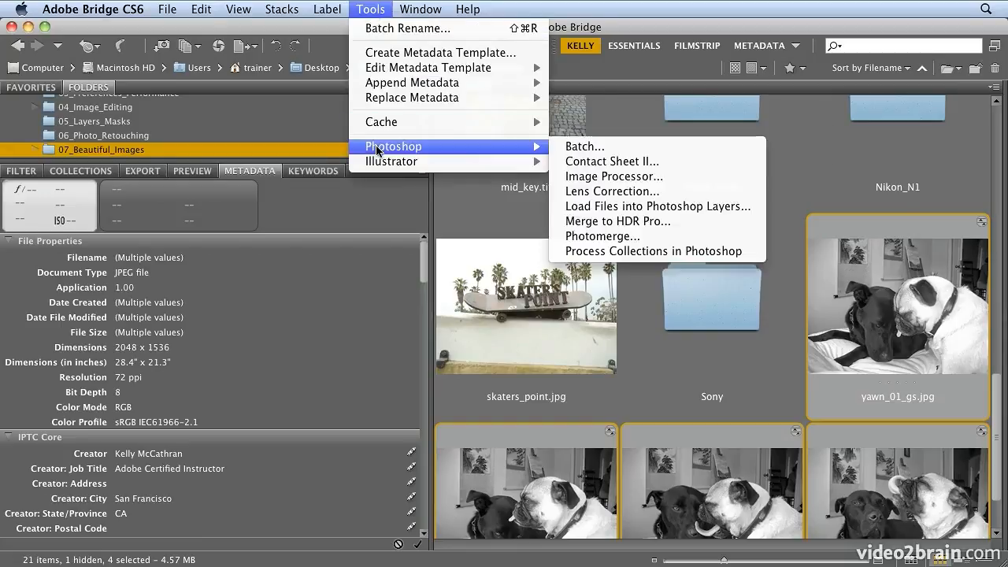
click(636, 174)
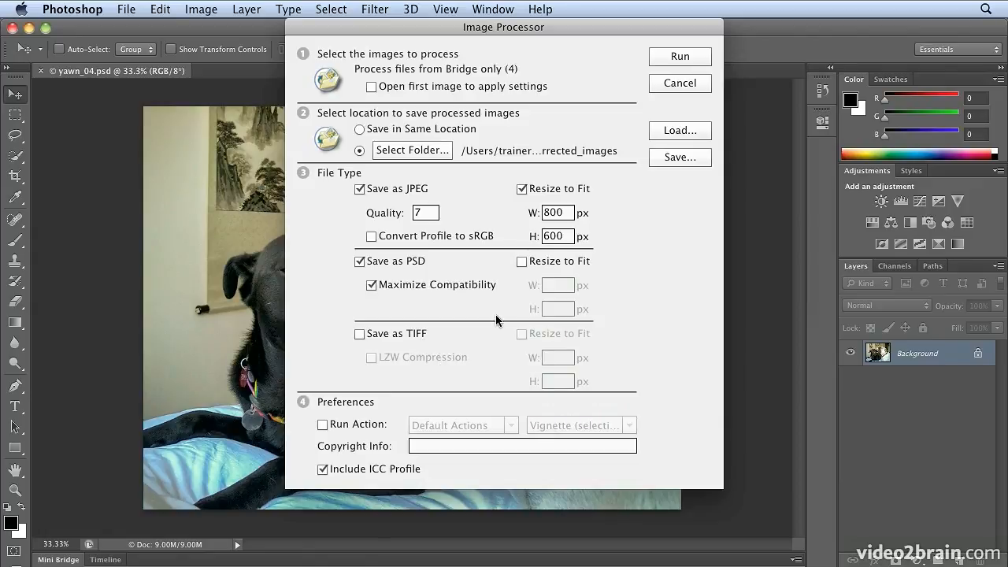
click(700, 61)
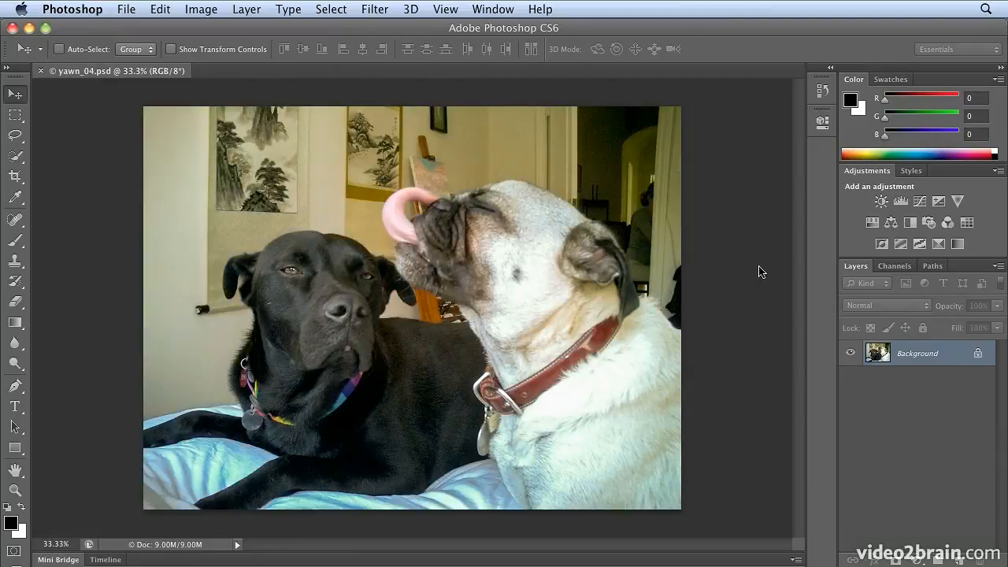
Close yawn_04.psd in Photoshop, then switch back to Adobe Bridge with the selected _gs photos shown as previews.
click(41, 71)
key(super+Tab)
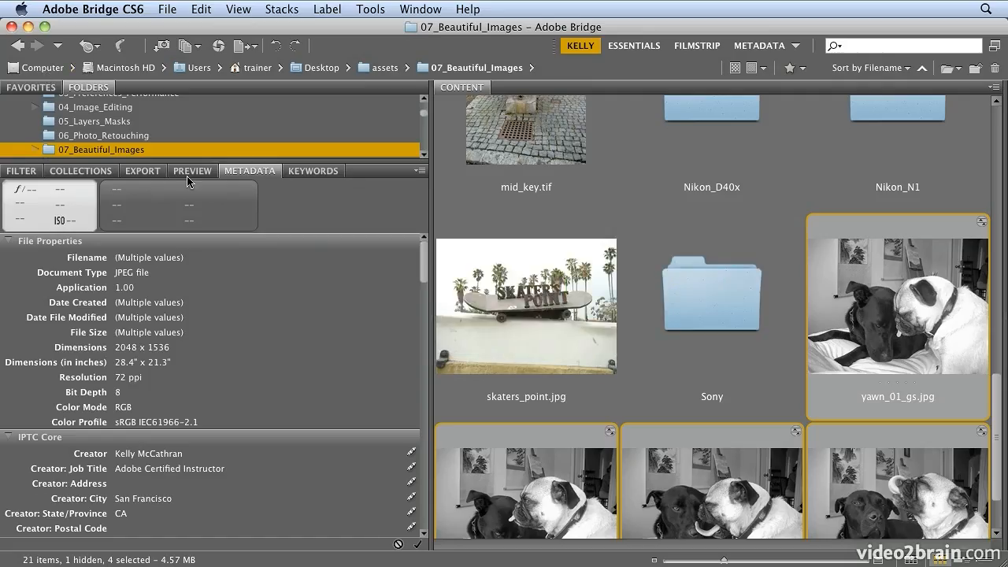
click(193, 170)
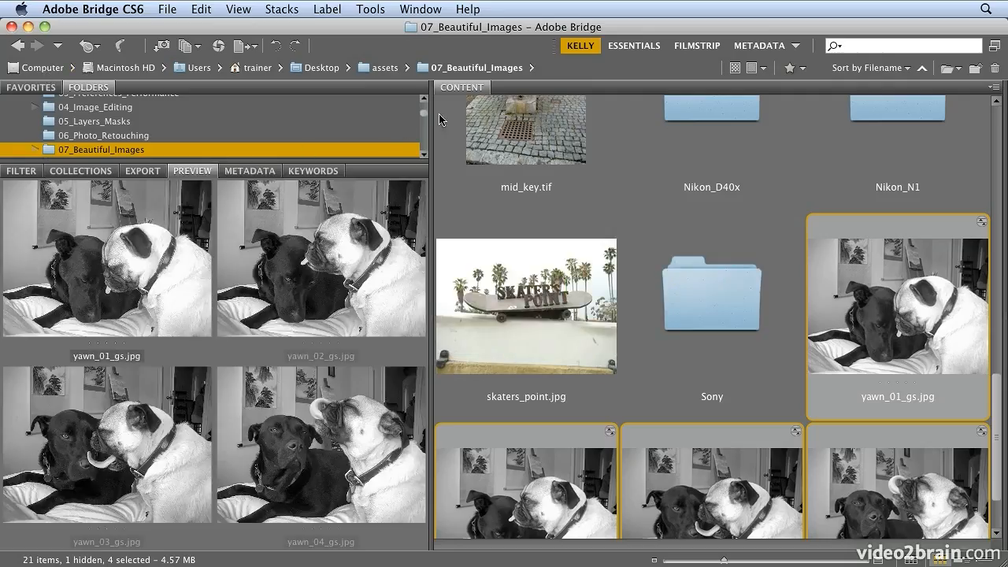
Open the JPEG folder inside corrected_images and preview yawn_01_sm.jpg and yawn_01_gs.jpg.
scroll(426, 120, up, 5)
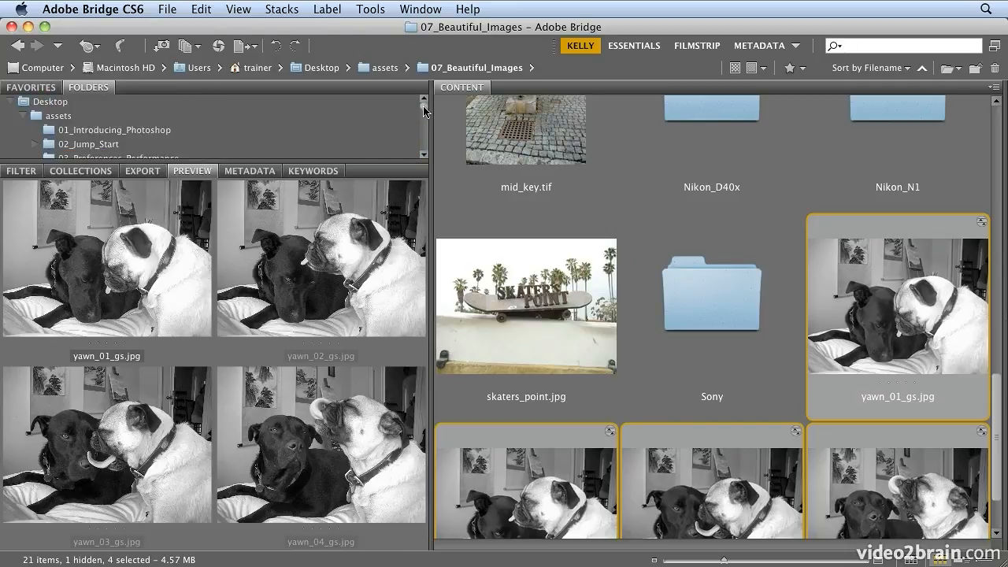
click(26, 117)
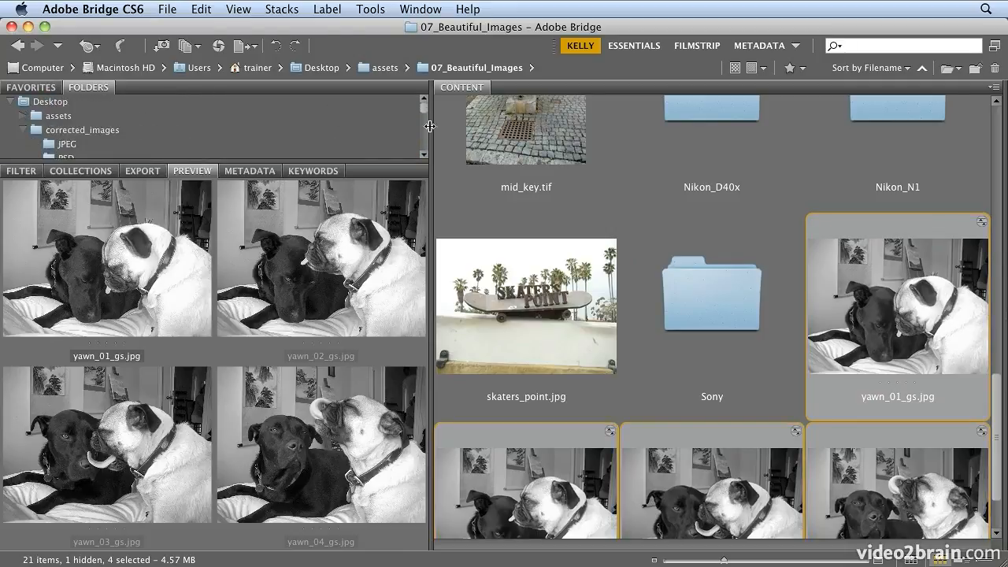
click(153, 146)
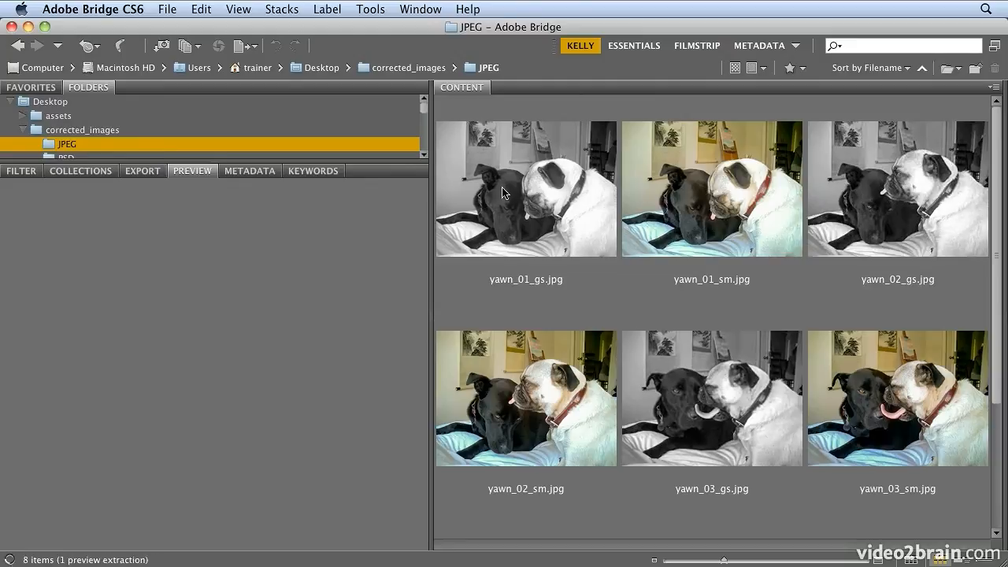
click(713, 220)
click(526, 232)
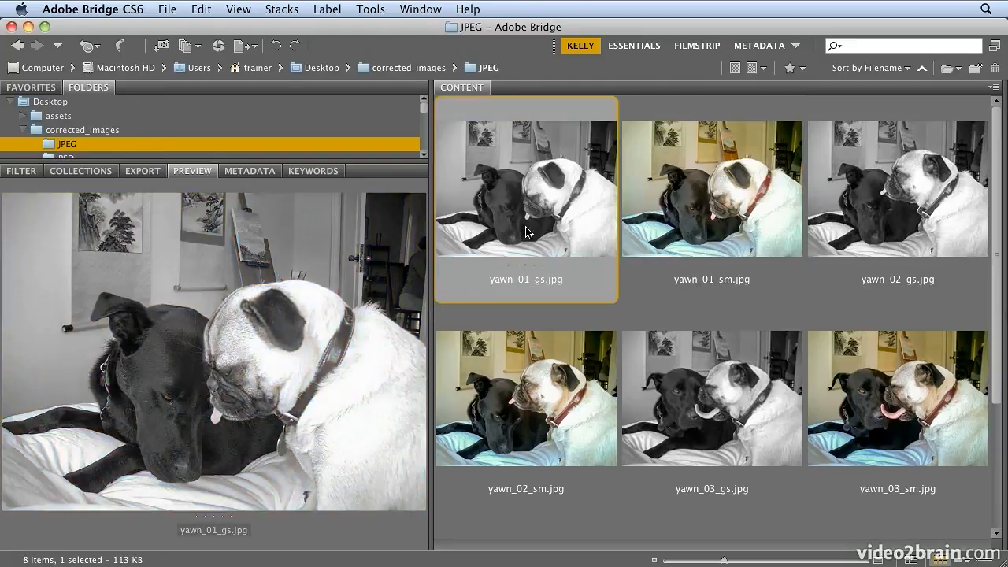
Open the PSD folder inside corrected_images and preview yawn_01.psd and yawn_01_gs.psd.
click(66, 156)
click(708, 224)
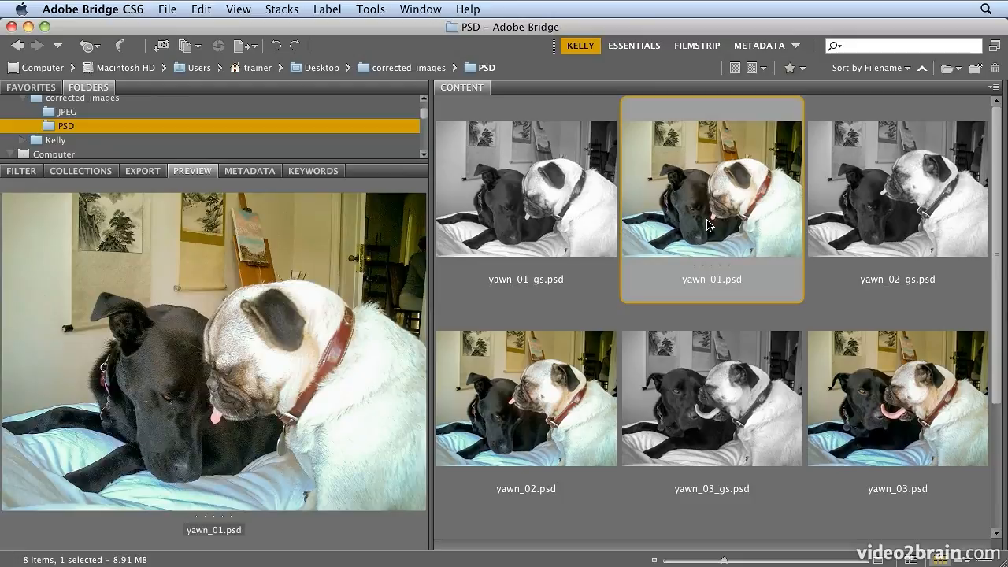
key(Left)
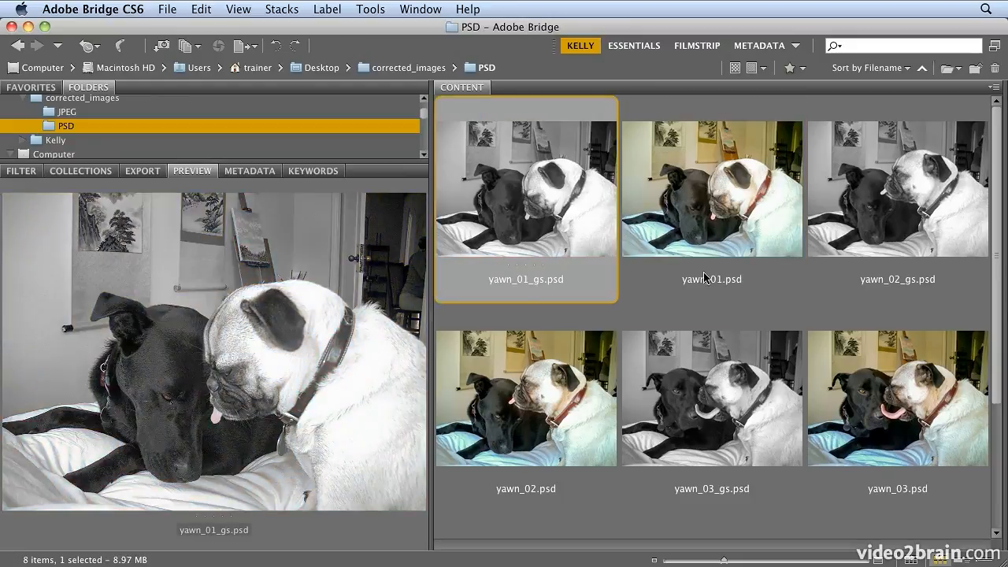